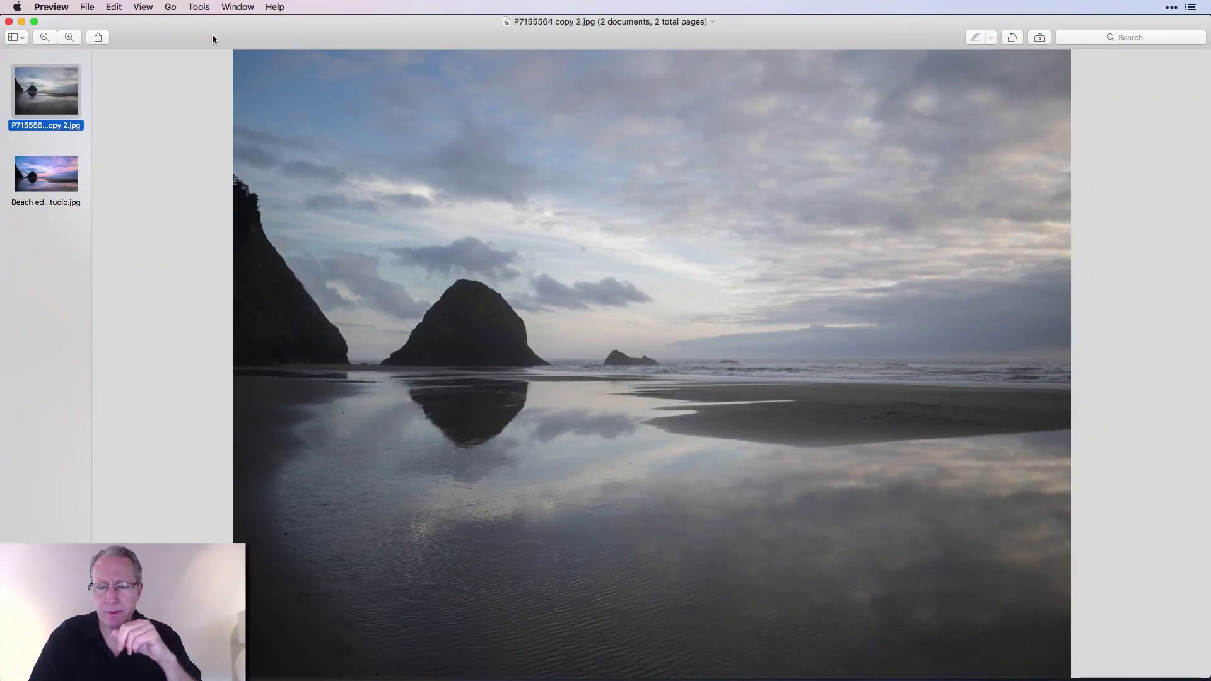
# Select the second thumbnail in Preview's sidebar to show the edited beach sunset photo.
pyautogui.press('Down')
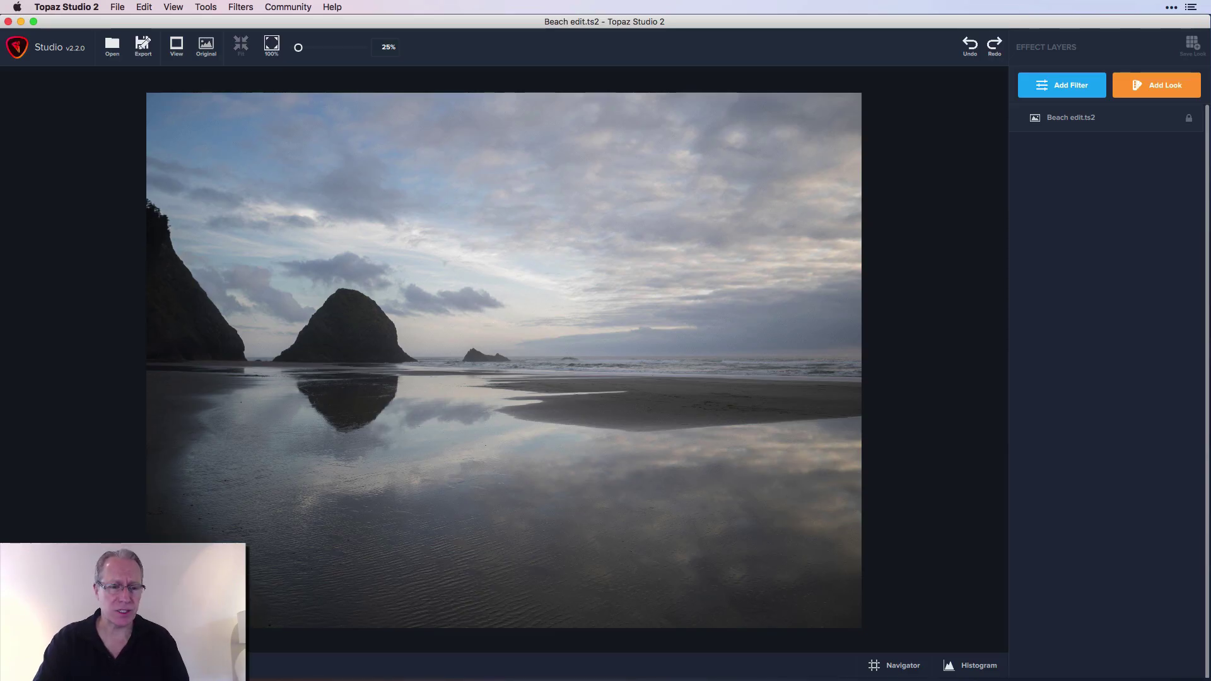
# Crop the photo to 16:9 (4532 × 2549 px), framing the rocks and horizon, and apply it.
pyautogui.press('c')
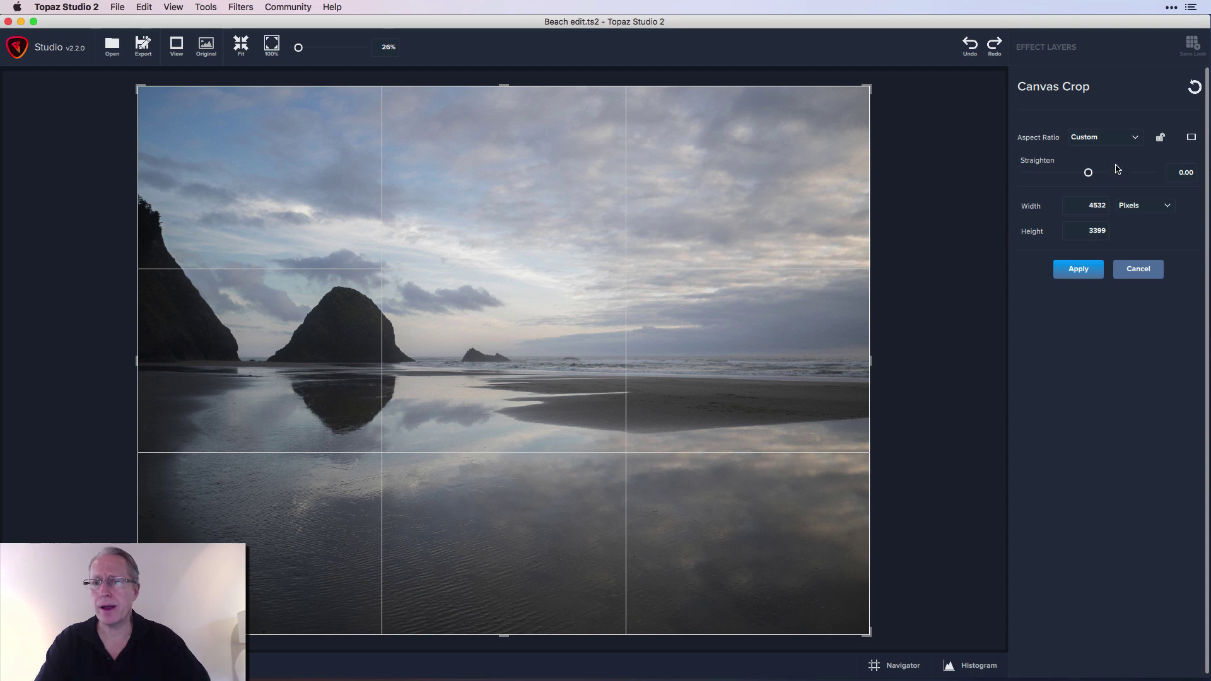
pyautogui.click(1119, 143)
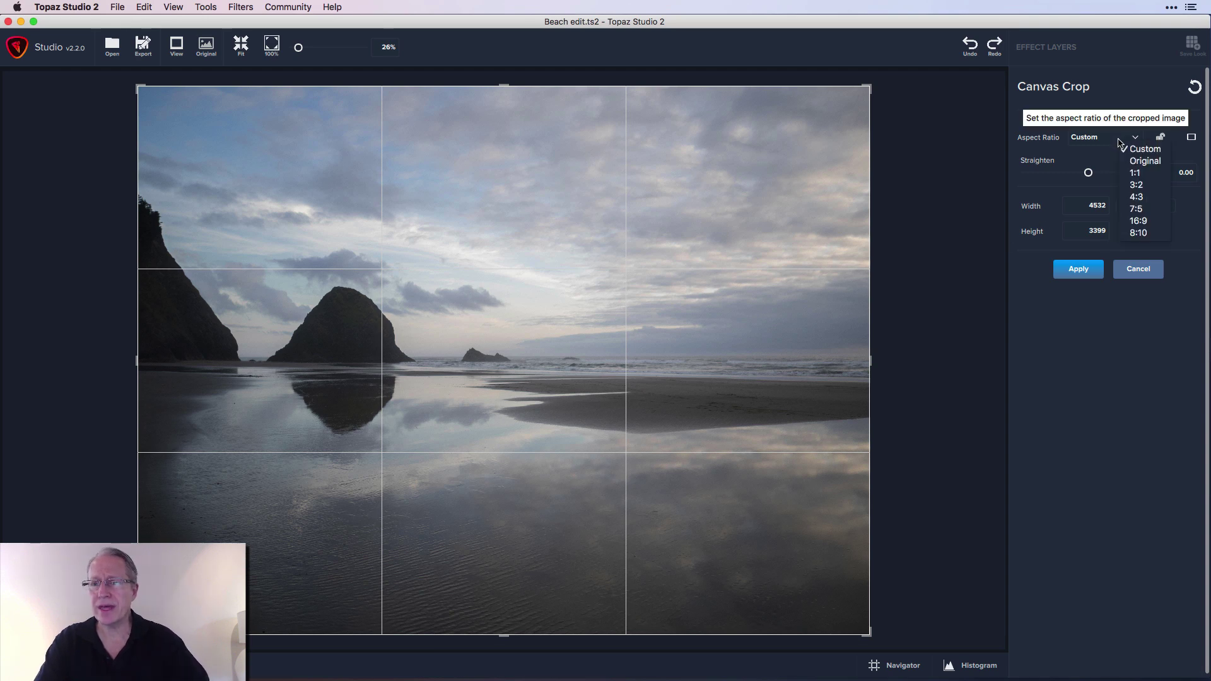
pyautogui.click(1142, 222)
pyautogui.moveTo(800, 264); pyautogui.dragTo(803, 307)
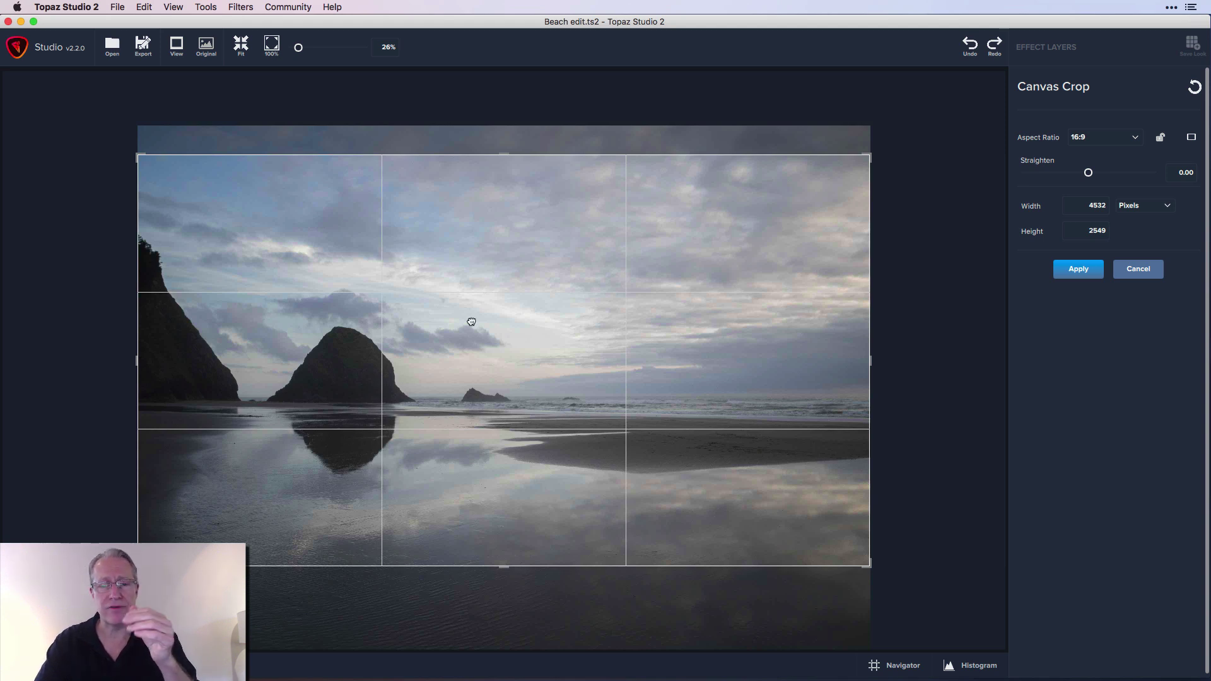
pyautogui.moveTo(519, 288); pyautogui.dragTo(522, 319)
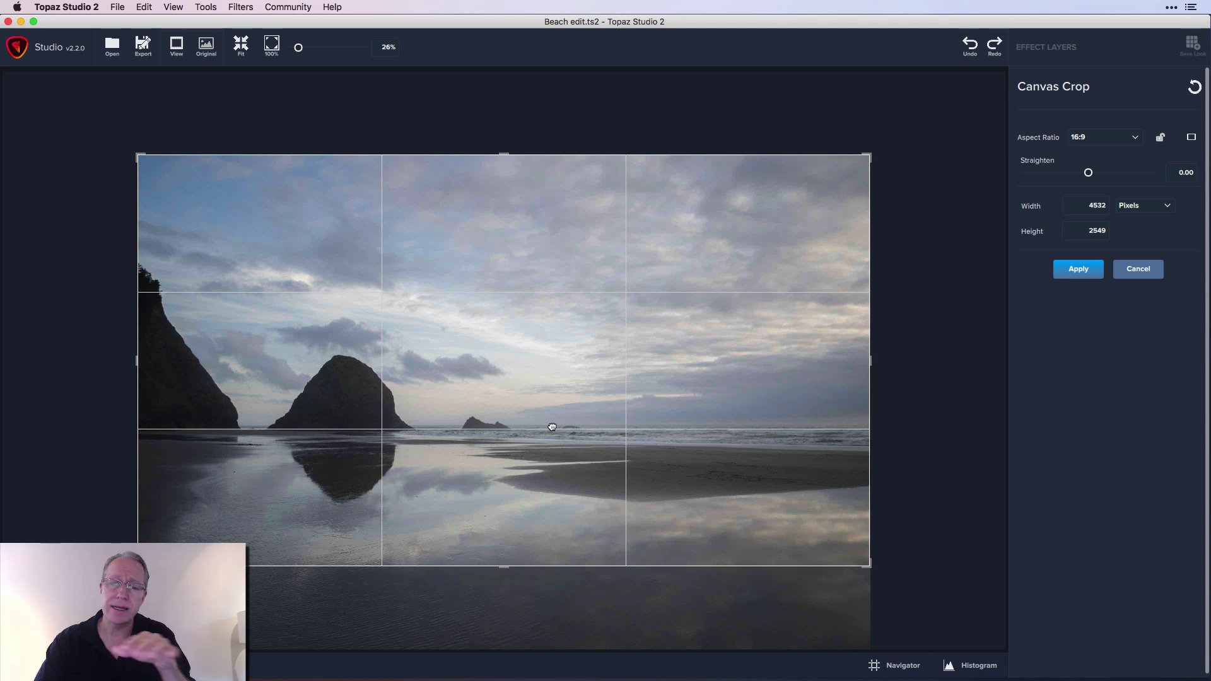
pyautogui.moveTo(576, 382); pyautogui.dragTo(581, 369)
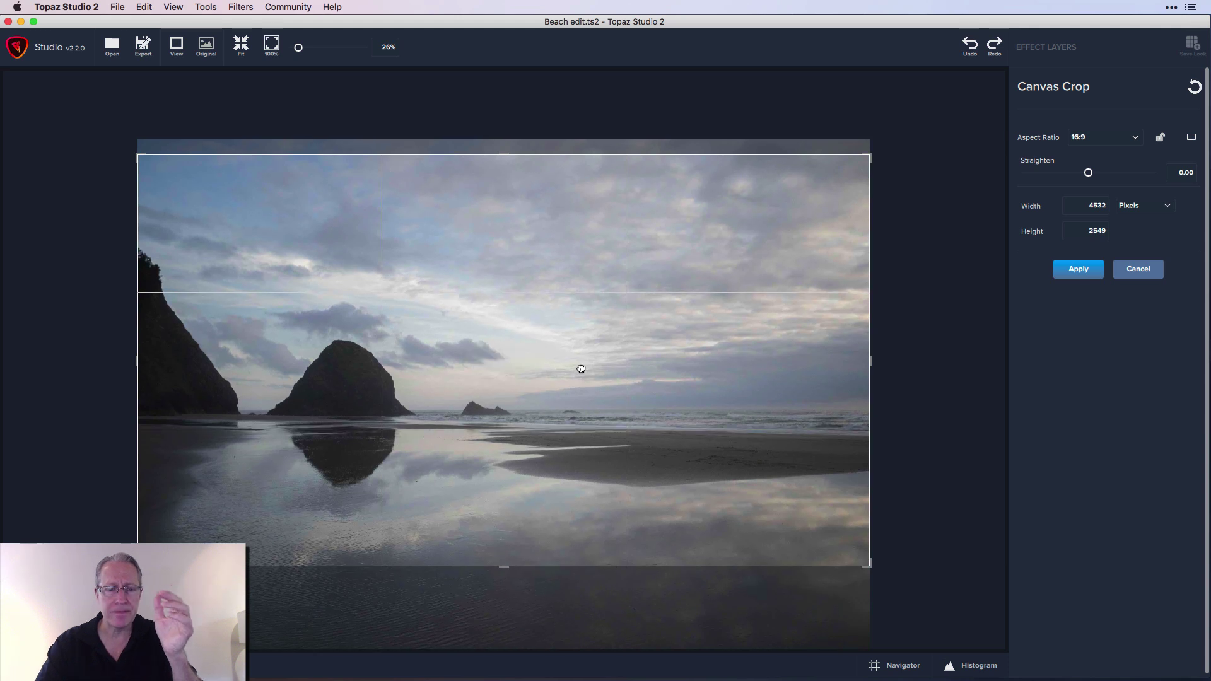
pyautogui.click(1088, 271)
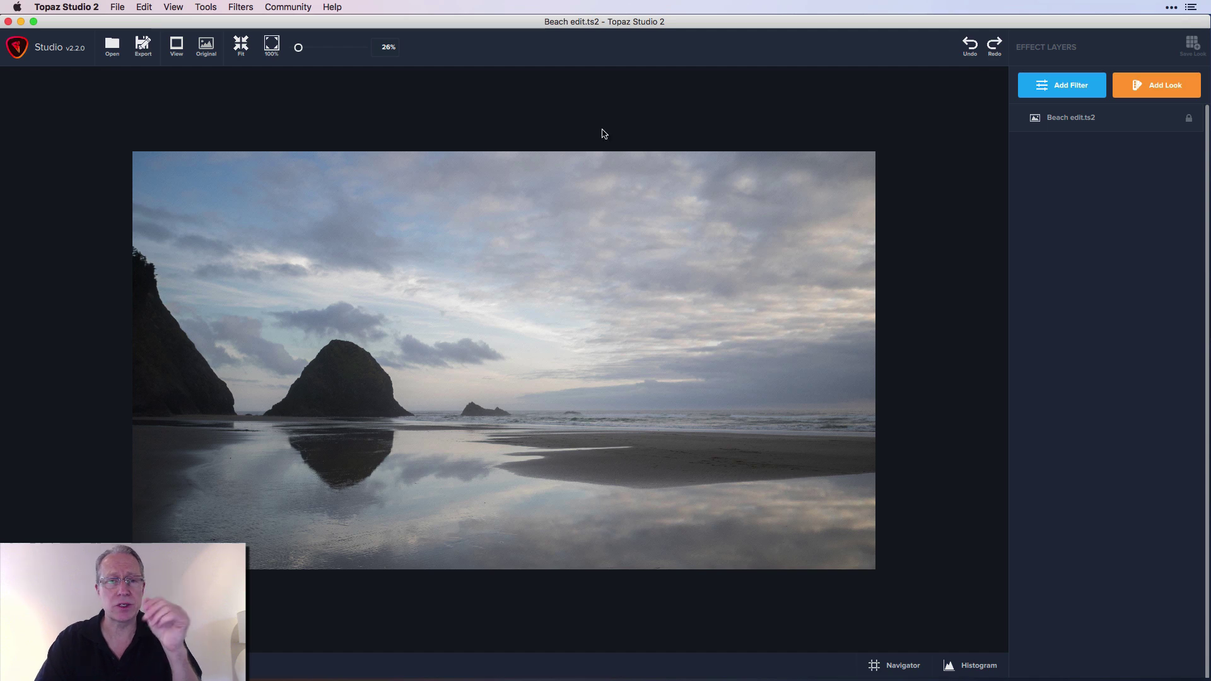
# Fit the cropped photo to the canvas and apply the Artistic category's Expressionism look.
pyautogui.click(242, 44)
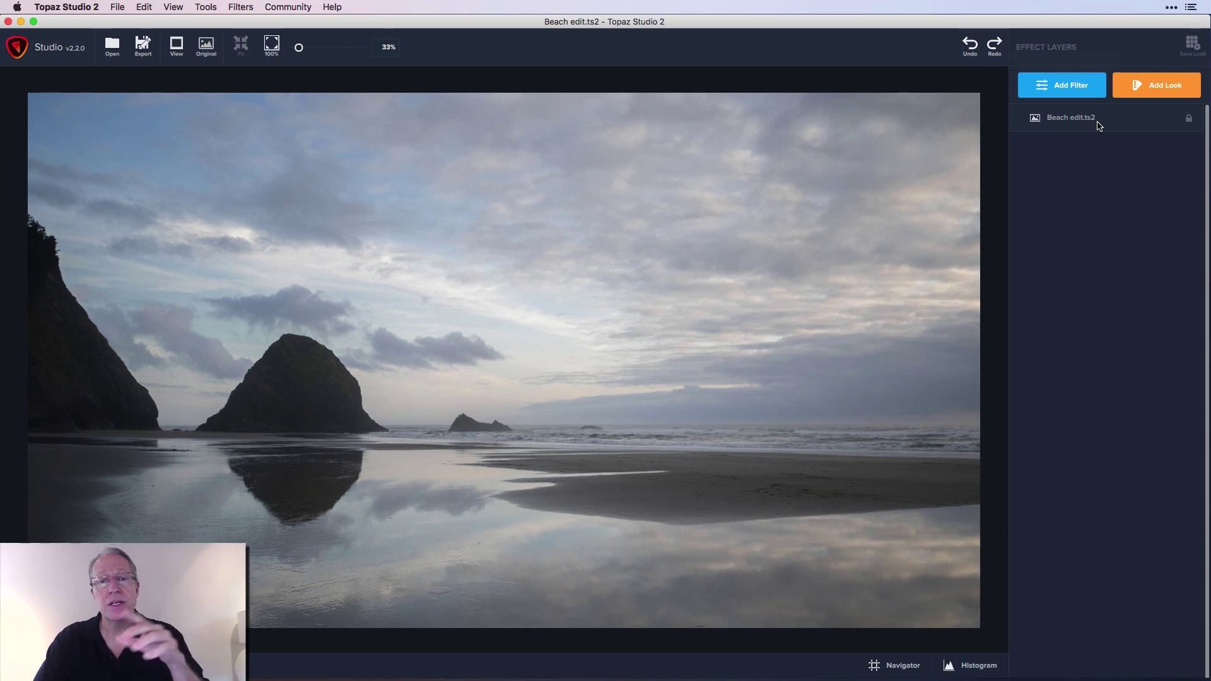
pyautogui.click(1156, 86)
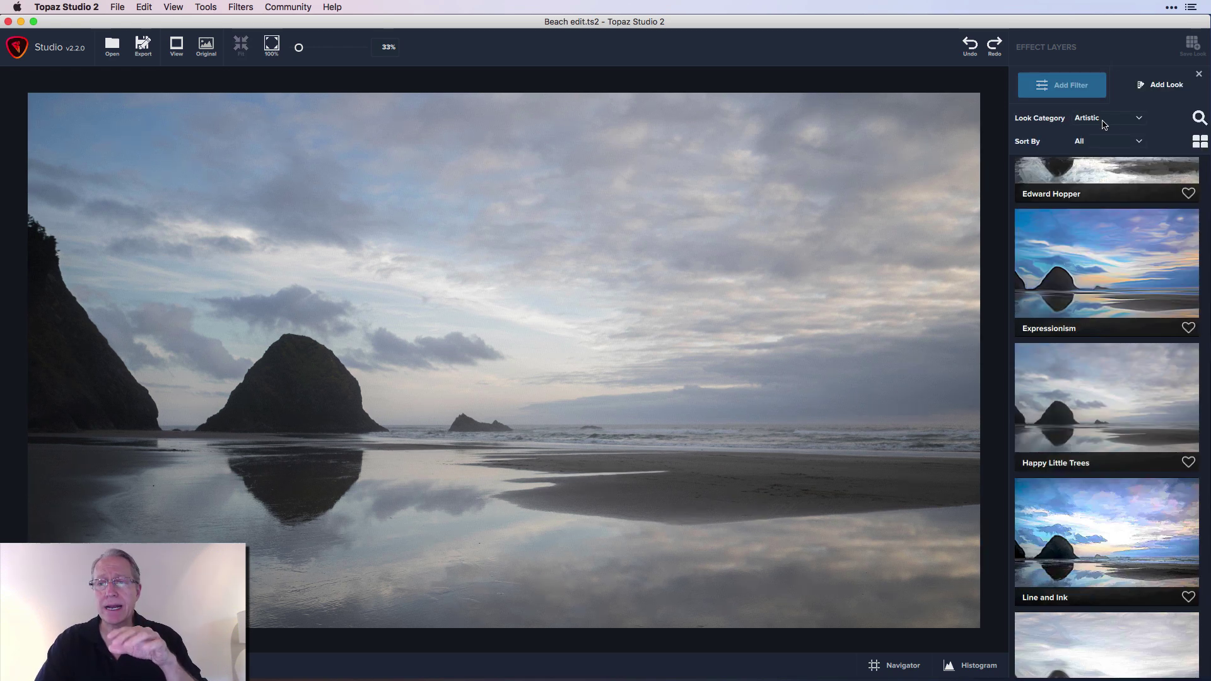
pyautogui.scroll(2, 1095, 244)
pyautogui.scroll(2, 1095, 249)
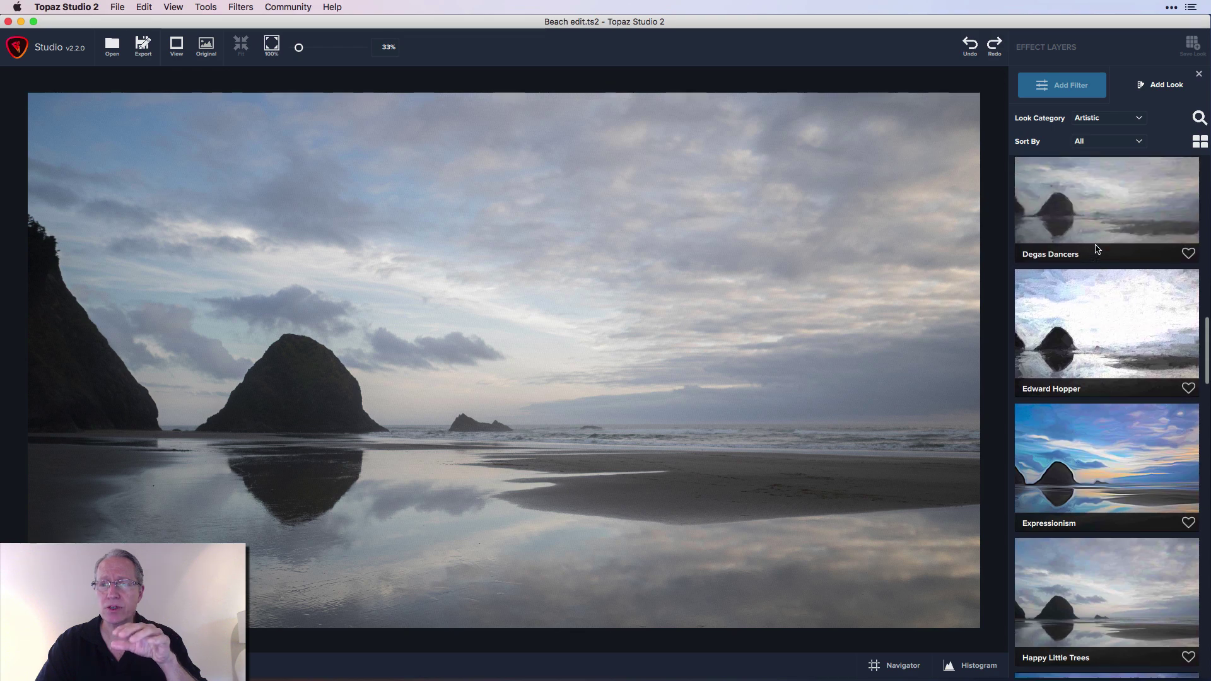
pyautogui.scroll(-4, 1095, 249)
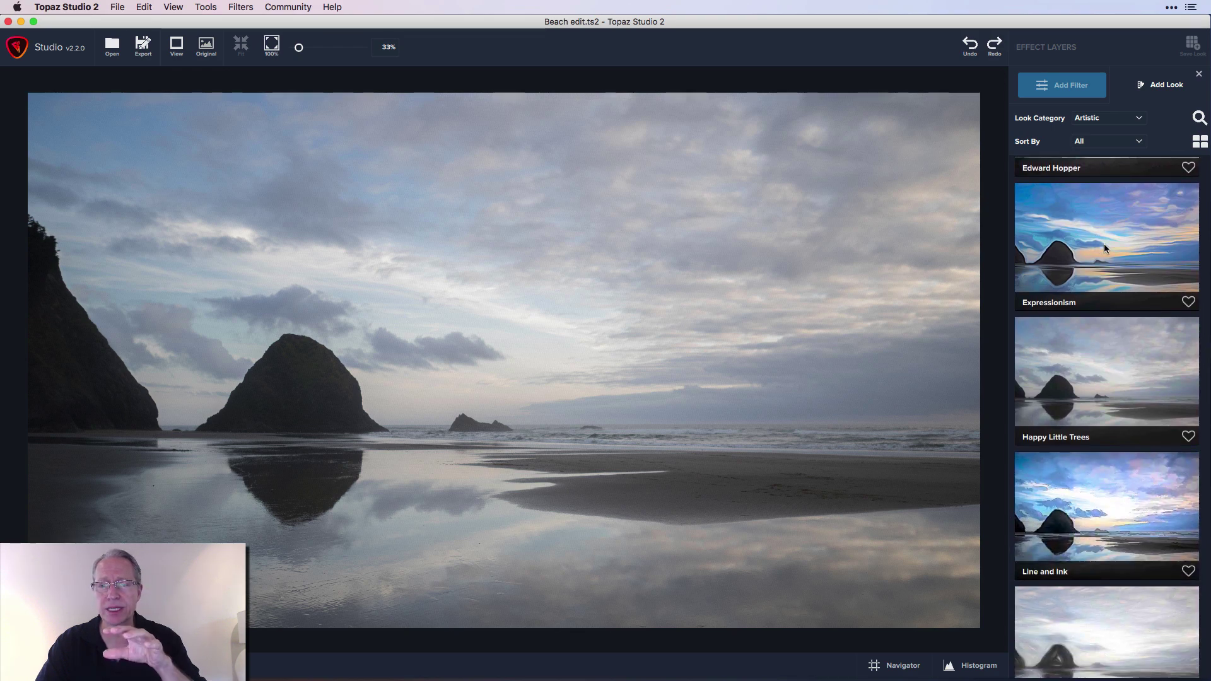
pyautogui.click(1104, 243)
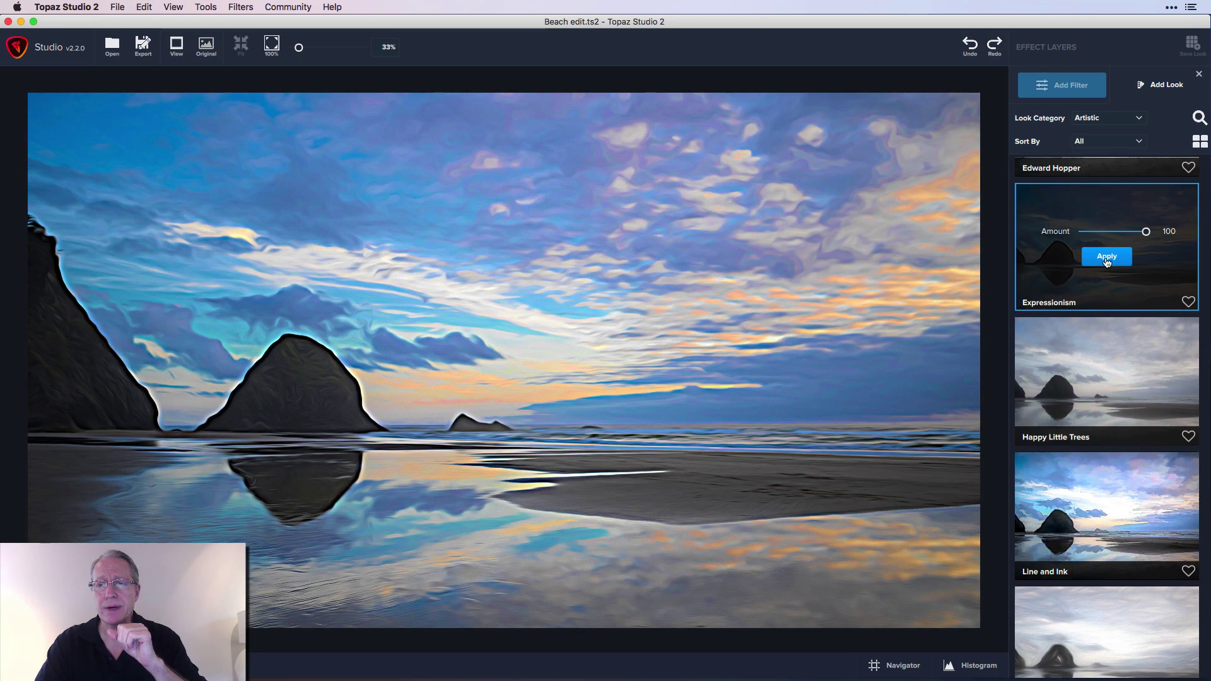
pyautogui.click(1106, 256)
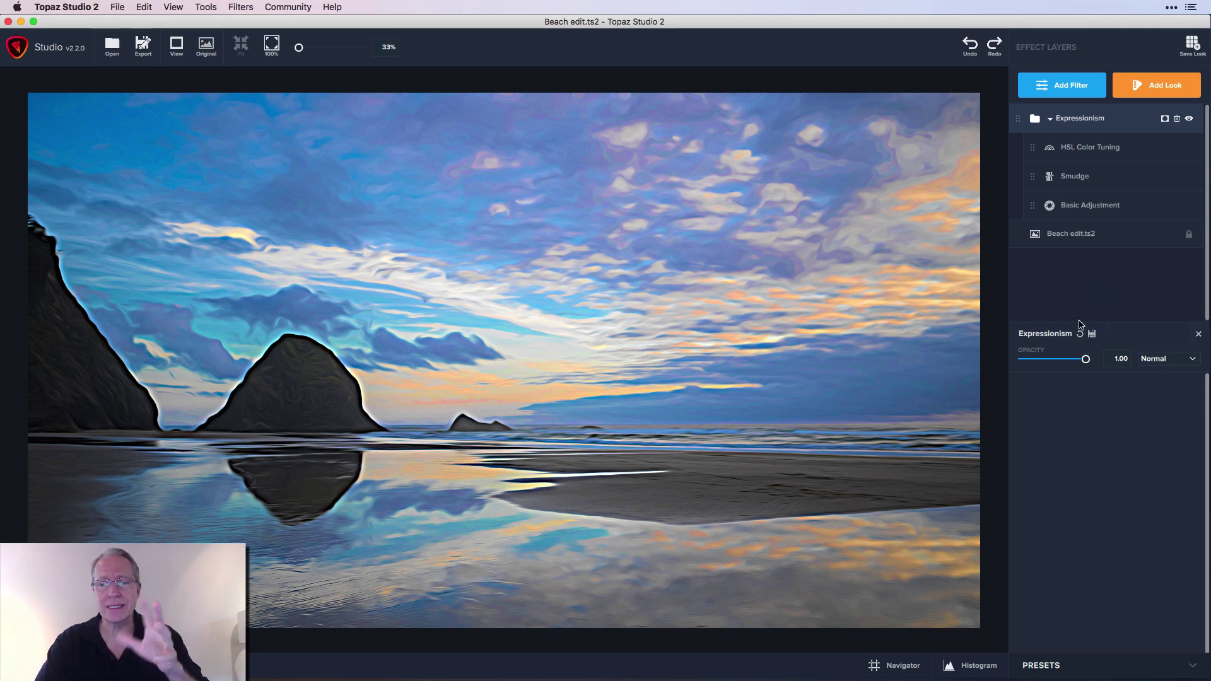
# Drag the Expressionism look's Opacity slider down to 0.27.
pyautogui.moveTo(1083, 359); pyautogui.dragTo(1042, 365)
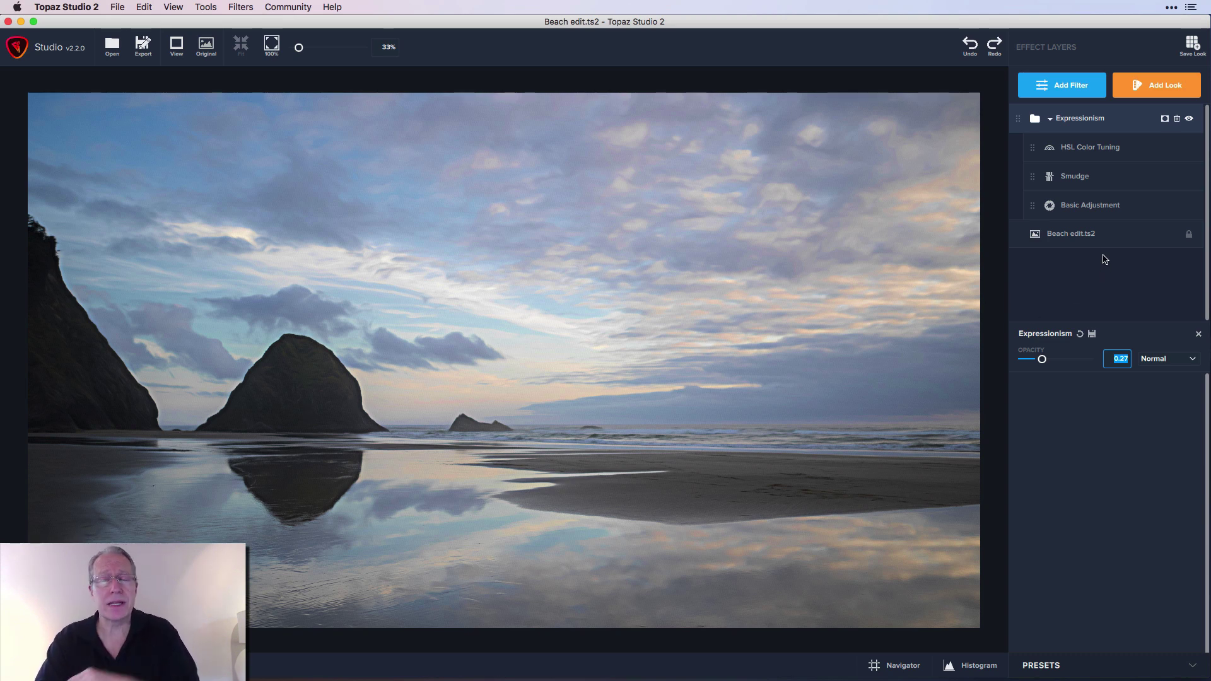
# Inspect the Smudge layer's sliders inside the Expressionism look, then close its panel.
pyautogui.click(1108, 183)
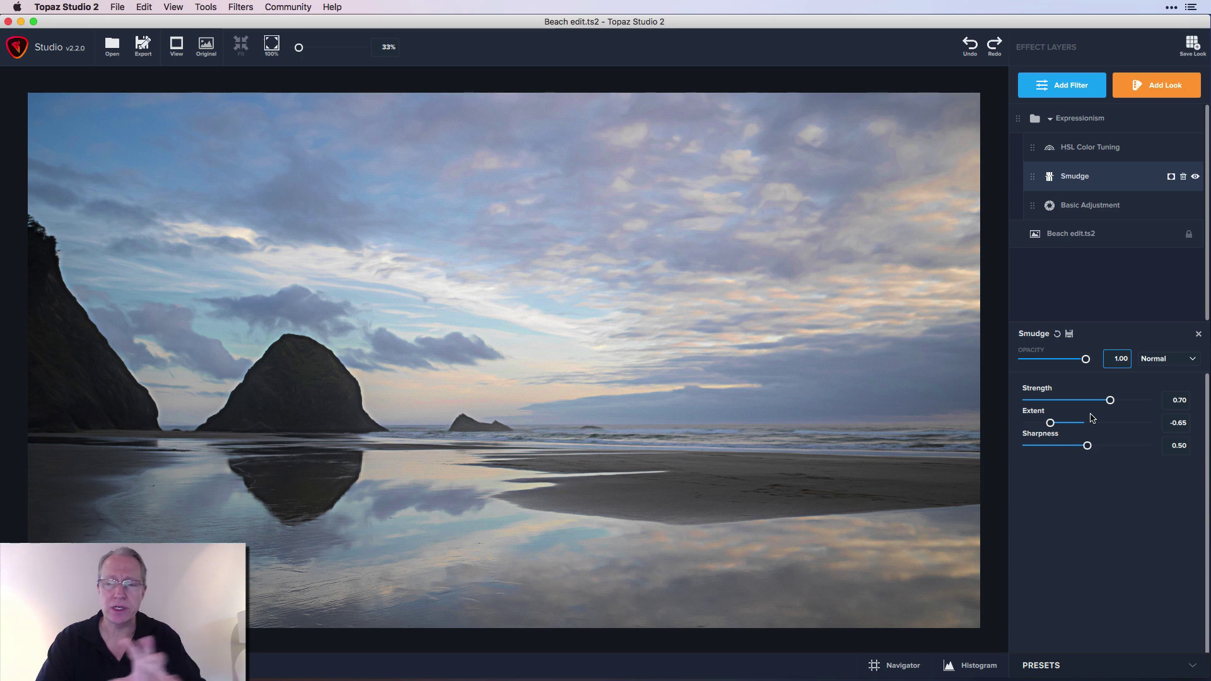
pyautogui.click(1199, 335)
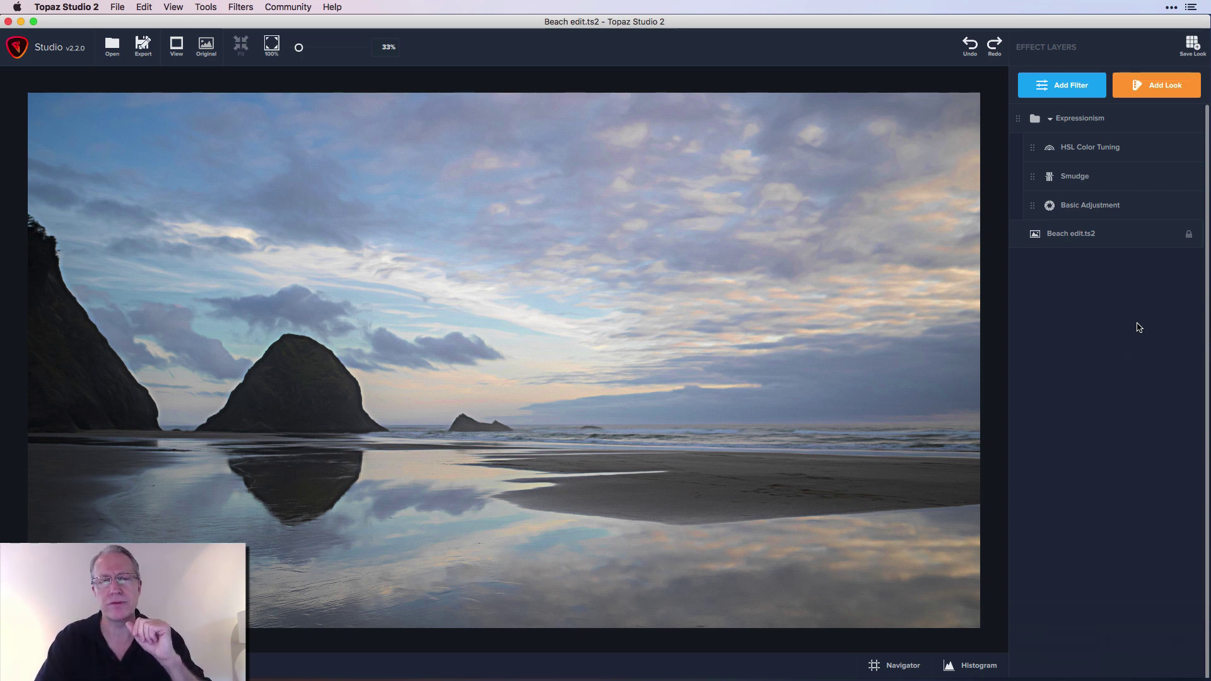
# Add a Basic Adjustment layer with Saturation 0.22, Temperature -0.15 and Tint 0.40.
pyautogui.click(1072, 86)
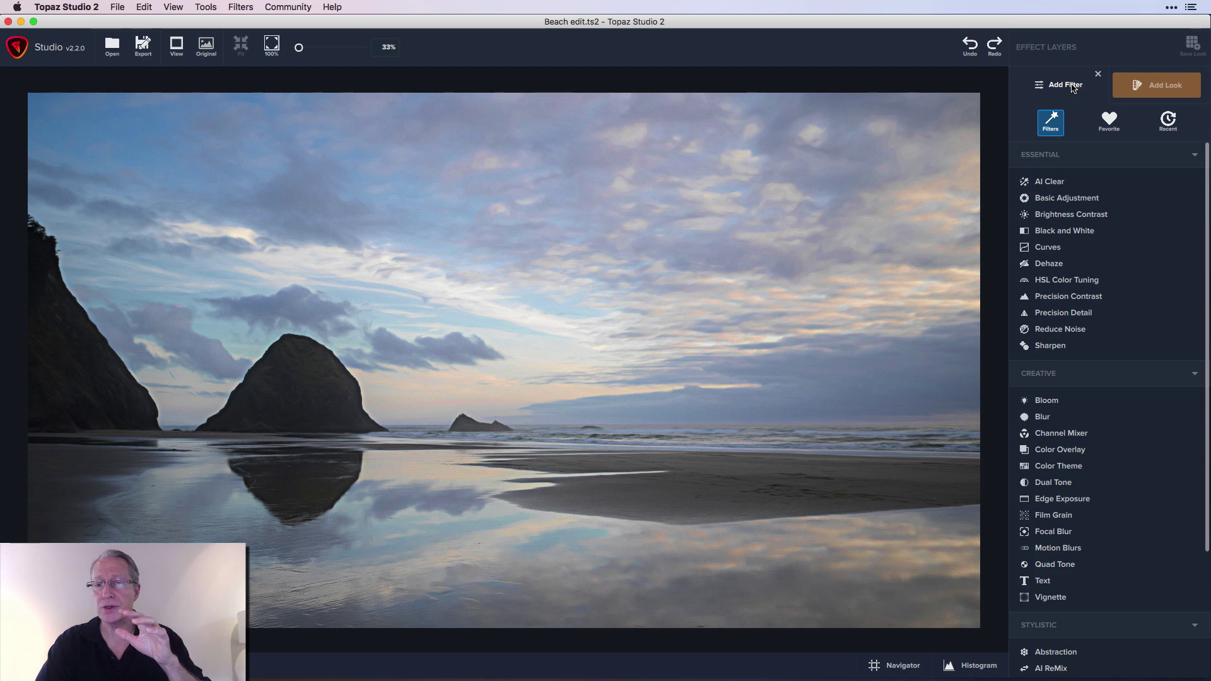
pyautogui.click(1057, 200)
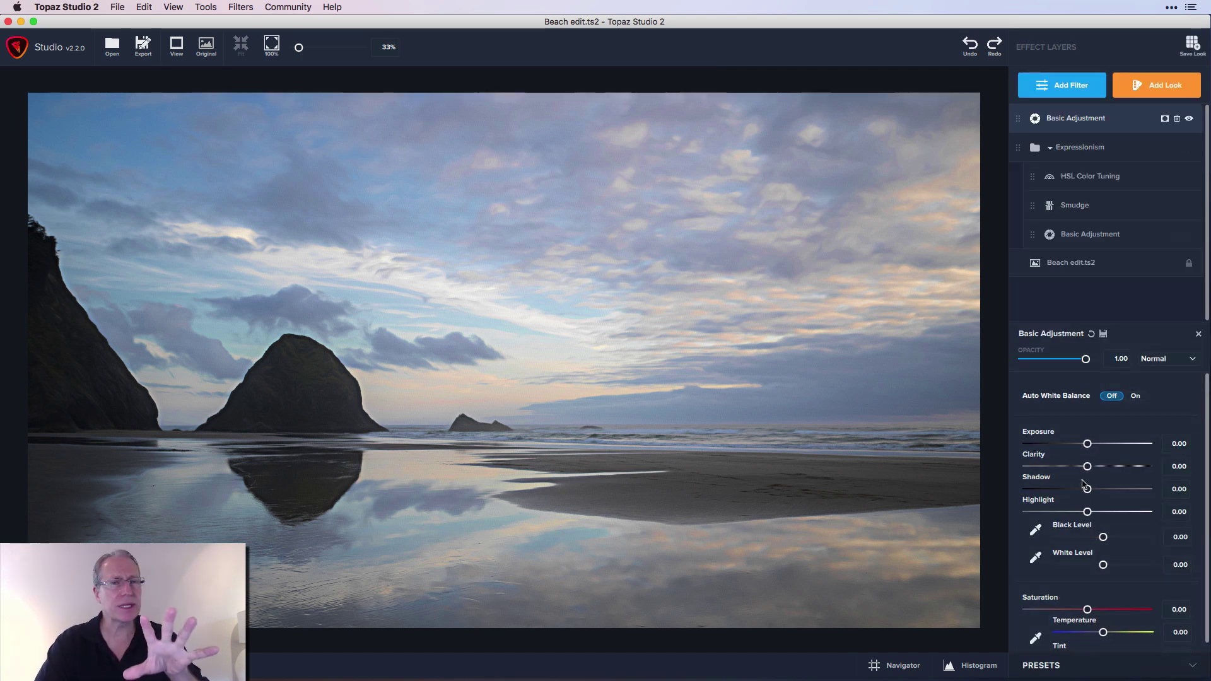
pyautogui.scroll(-2, 1083, 484)
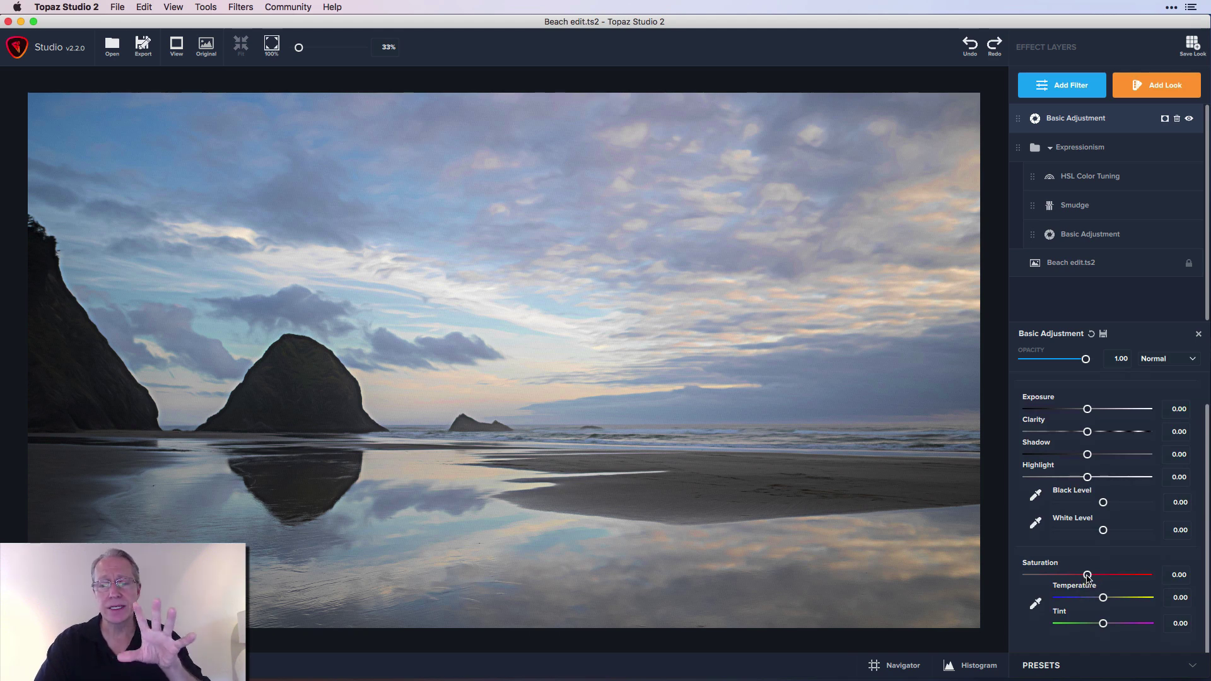
pyautogui.moveTo(1087, 577); pyautogui.dragTo(1120, 626)
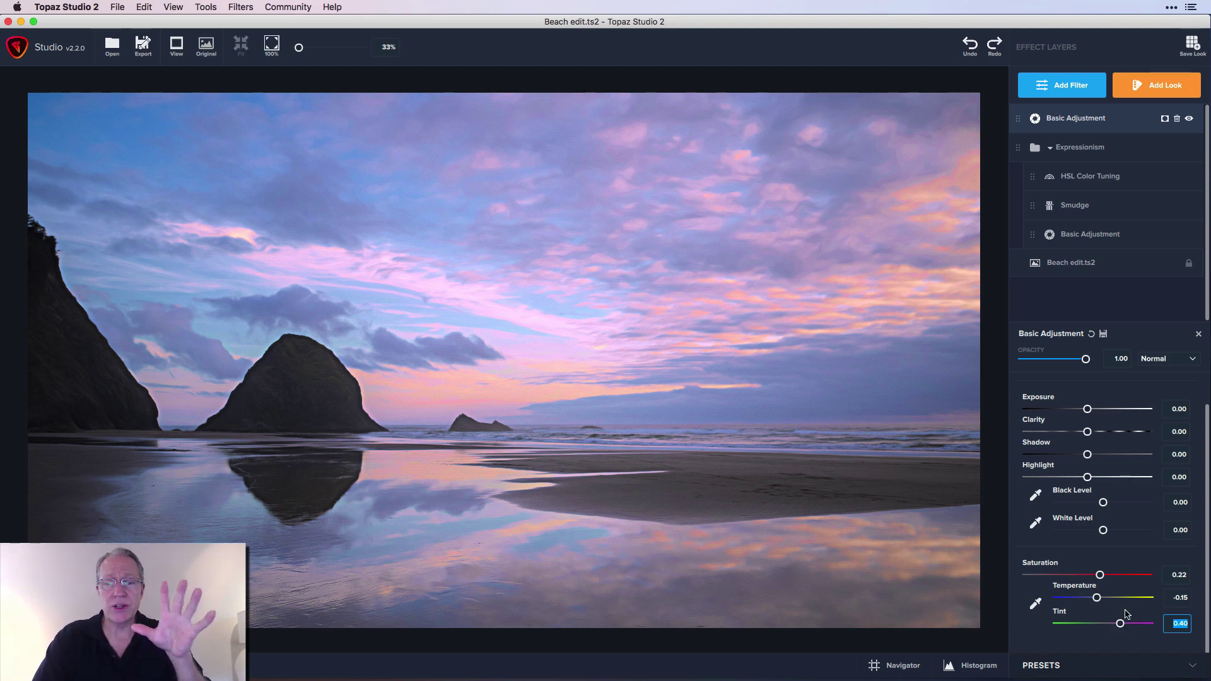
# Add a Blur layer, preview a heavy 0.57 blur, then settle on a Gaussian amount of 0.13.
pyautogui.click(1198, 334)
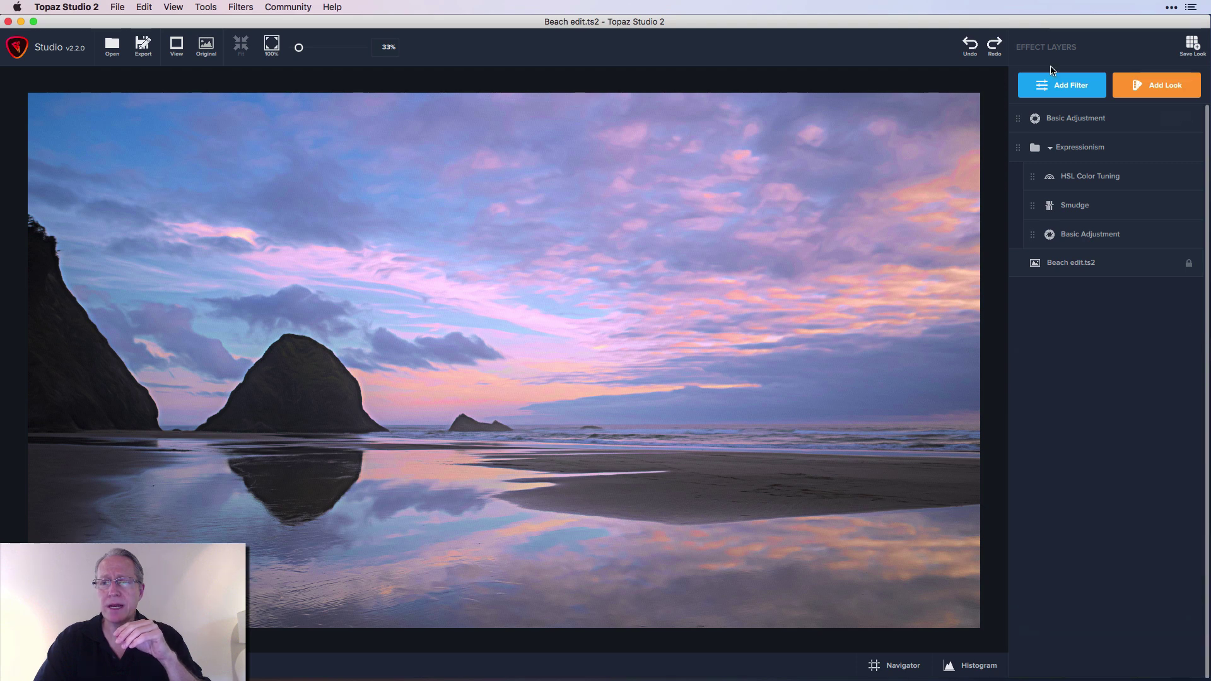
pyautogui.click(1058, 86)
pyautogui.scroll(-2, 1061, 292)
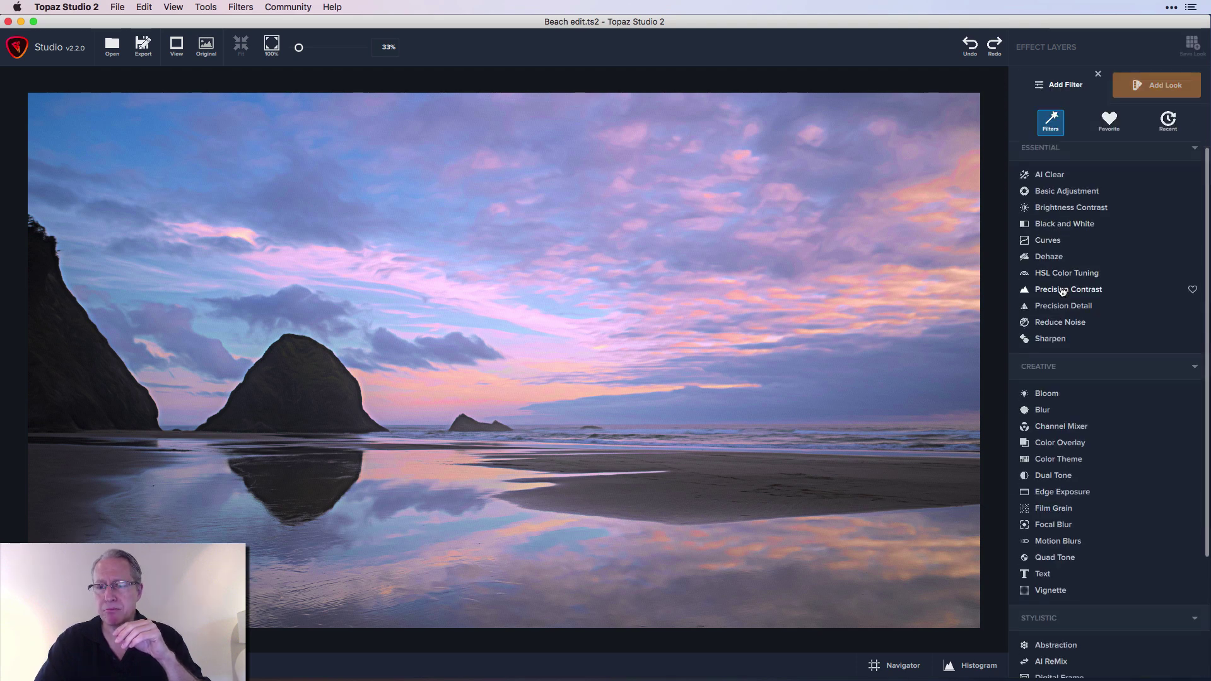
pyautogui.click(1052, 379)
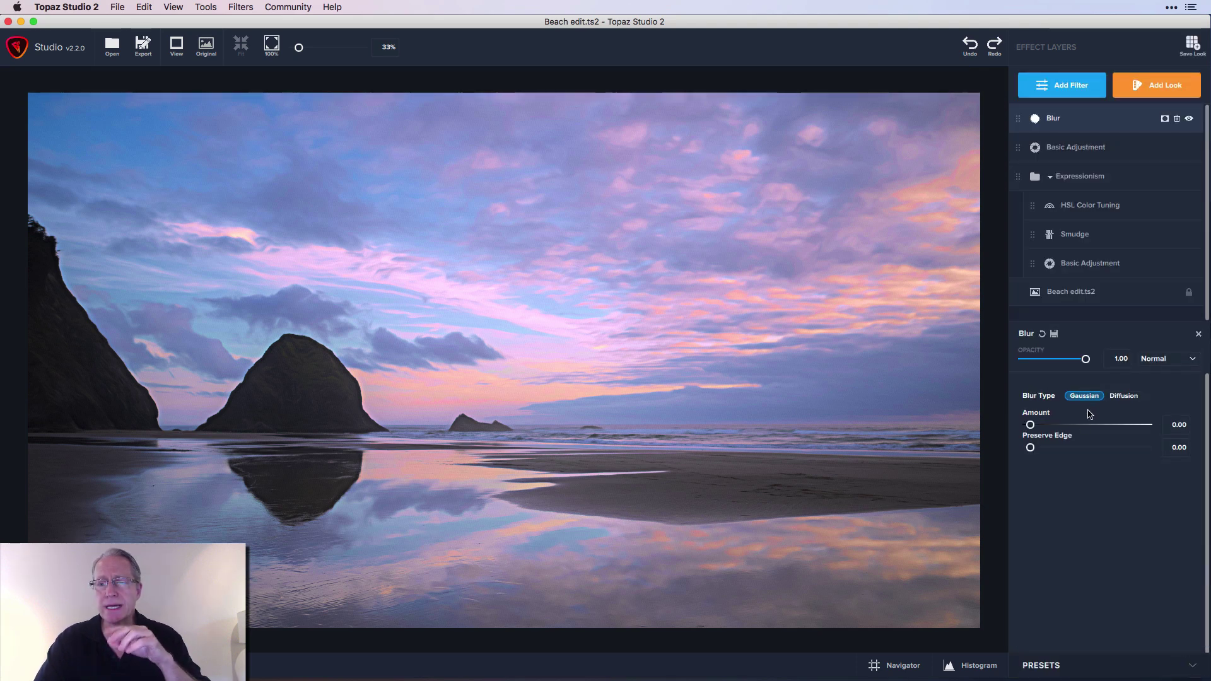
pyautogui.moveTo(1030, 424); pyautogui.dragTo(1095, 426)
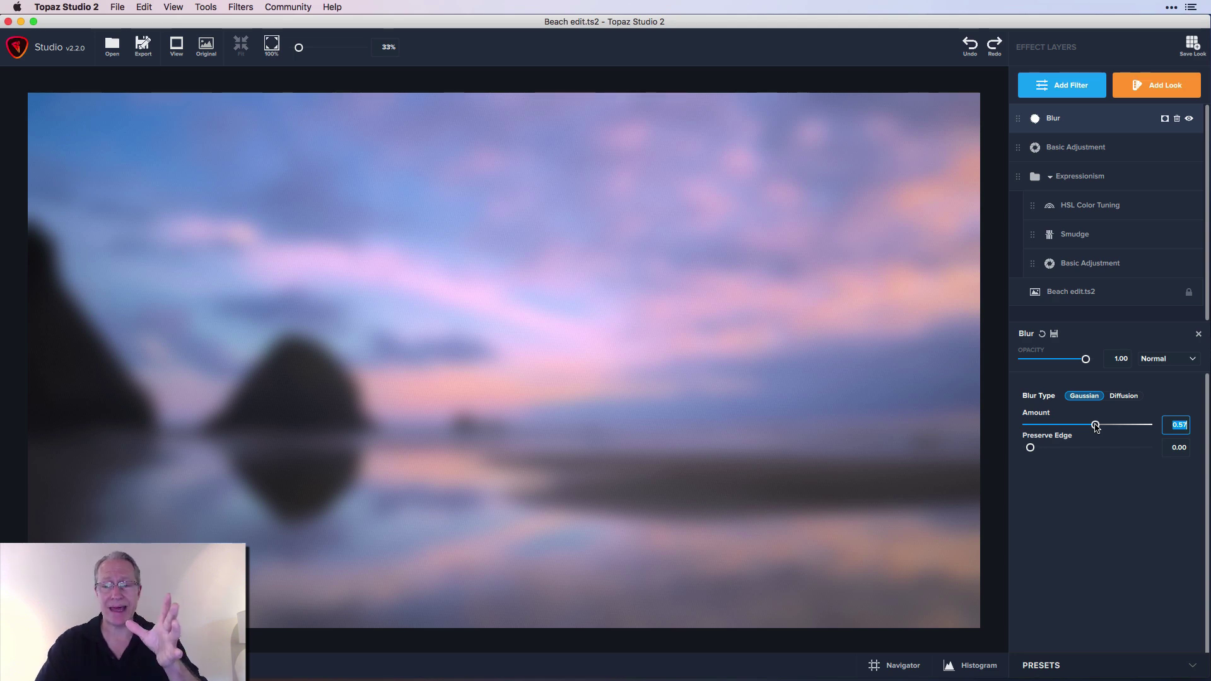
pyautogui.moveTo(1096, 426); pyautogui.dragTo(1052, 429)
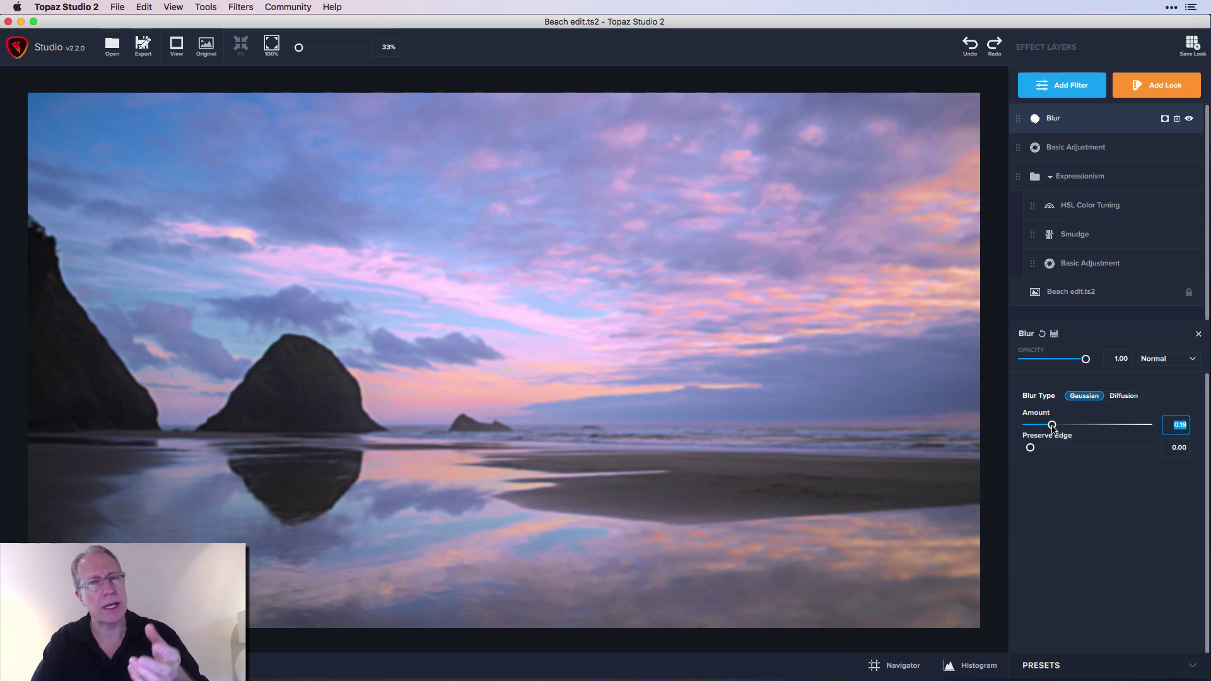
# Switch the blur to Diffusion with Strength 0.60, comparing the layer hidden and shown.
pyautogui.click(1123, 397)
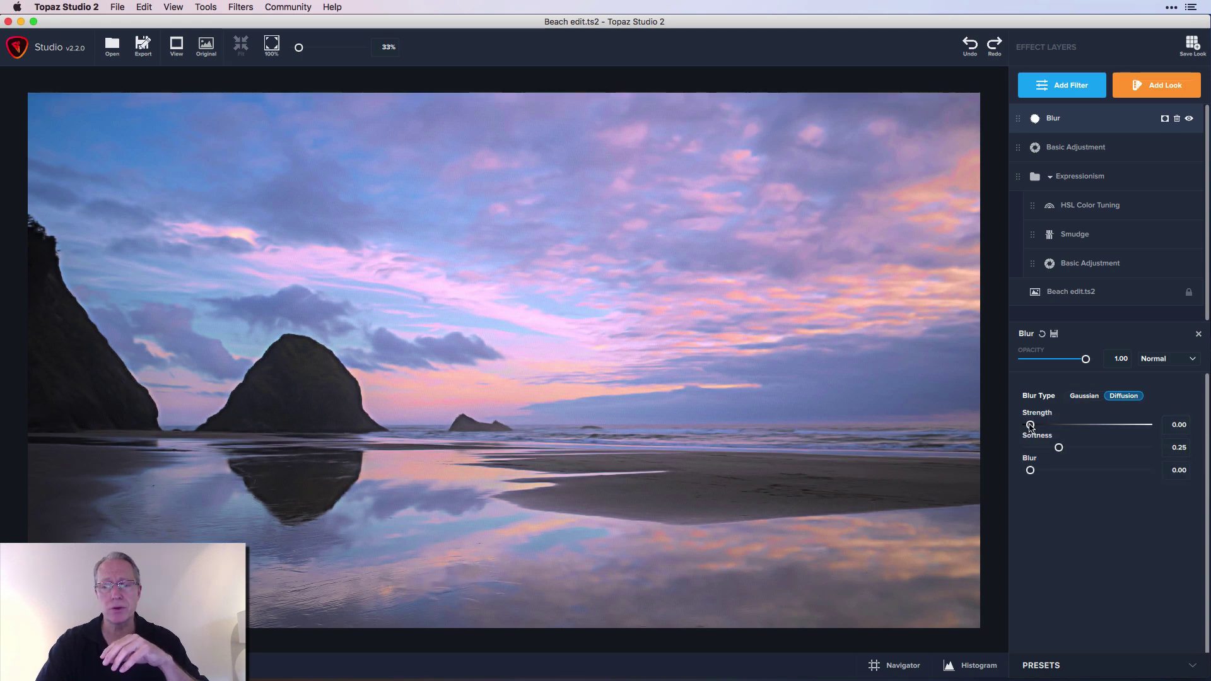
pyautogui.moveTo(1031, 426); pyautogui.dragTo(1101, 433)
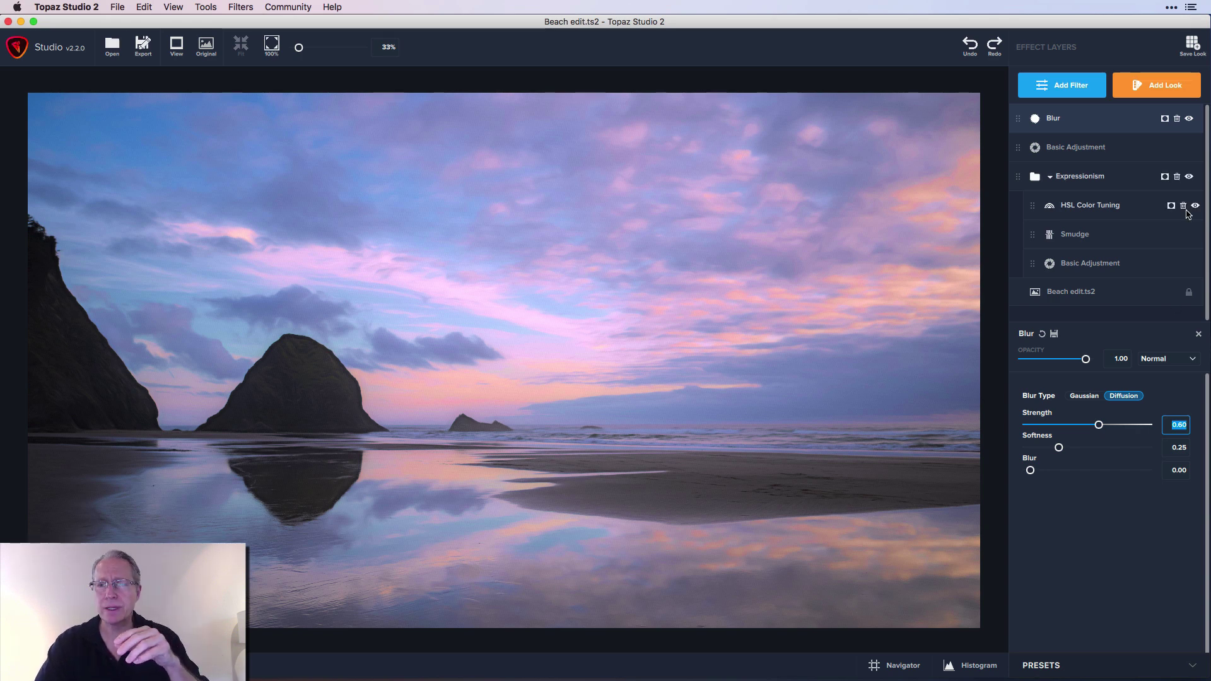
pyautogui.click(1189, 119)
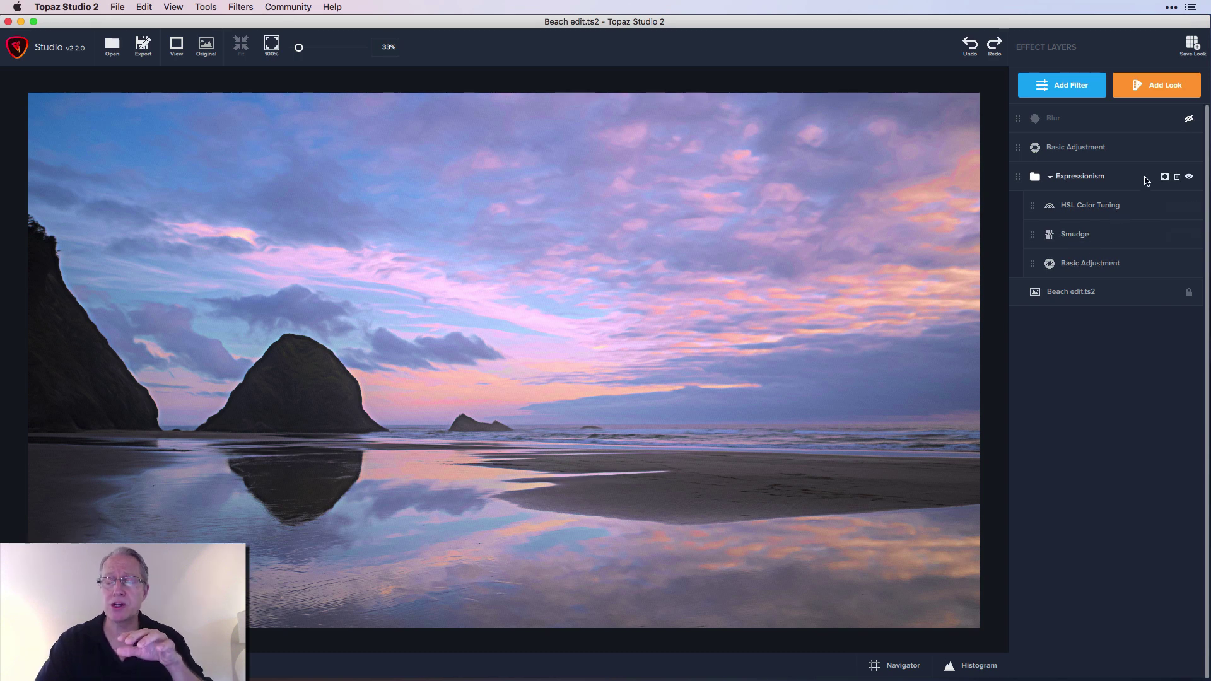
pyautogui.click(1188, 120)
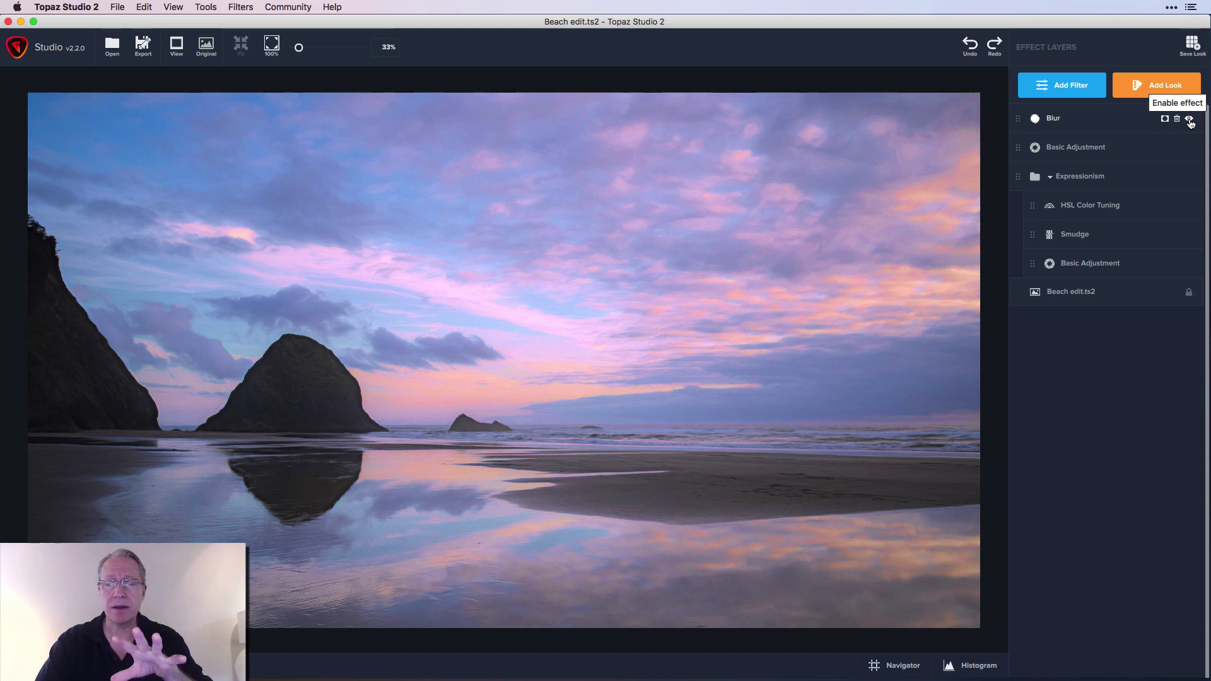
pyautogui.click(1094, 127)
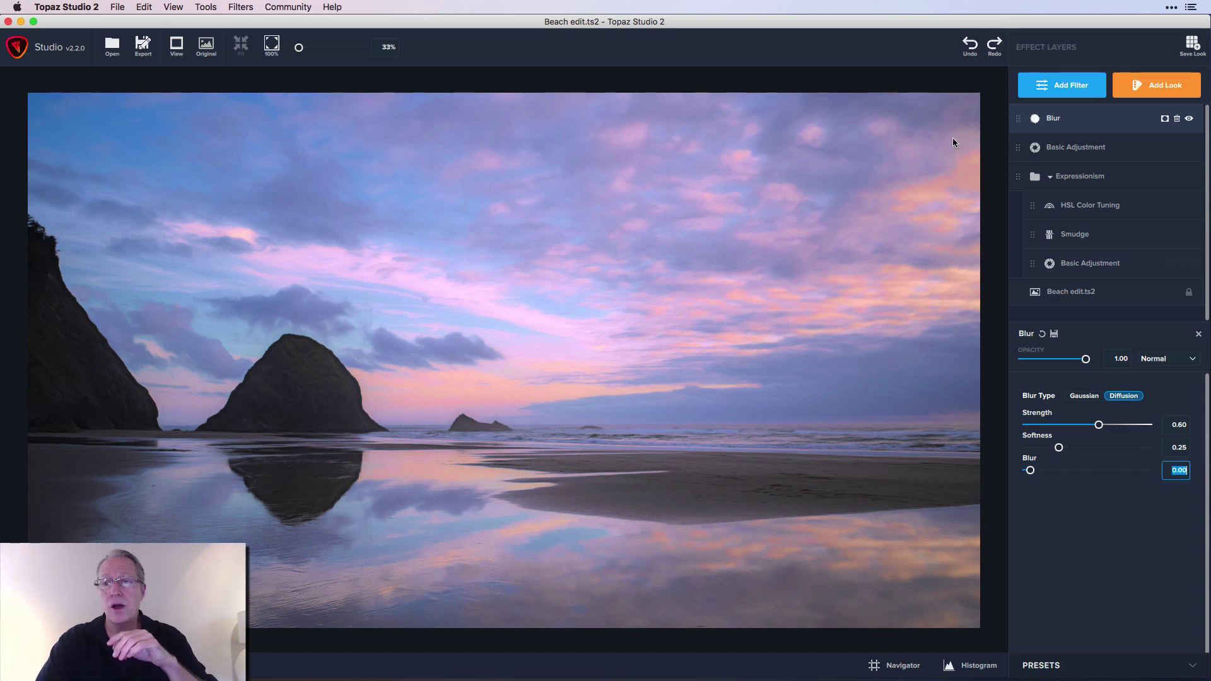
# Add a Brightness Contrast layer and fine-tune Contrast to about 1.20.
pyautogui.click(1068, 86)
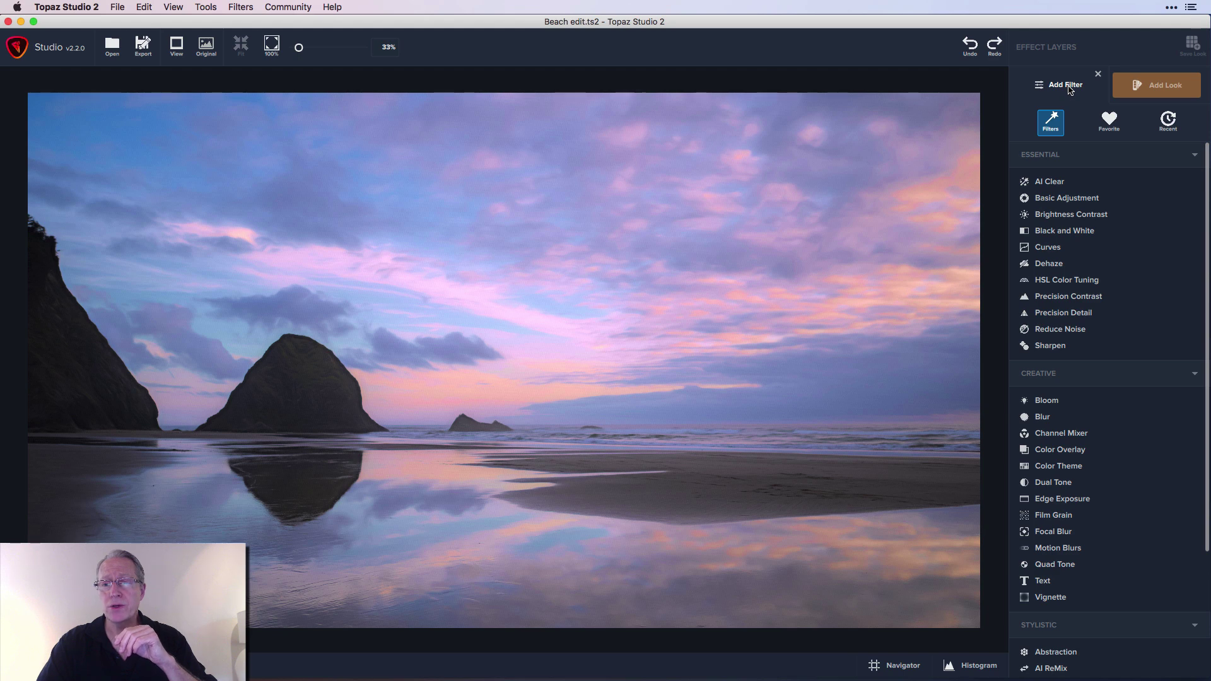
pyautogui.click(1085, 214)
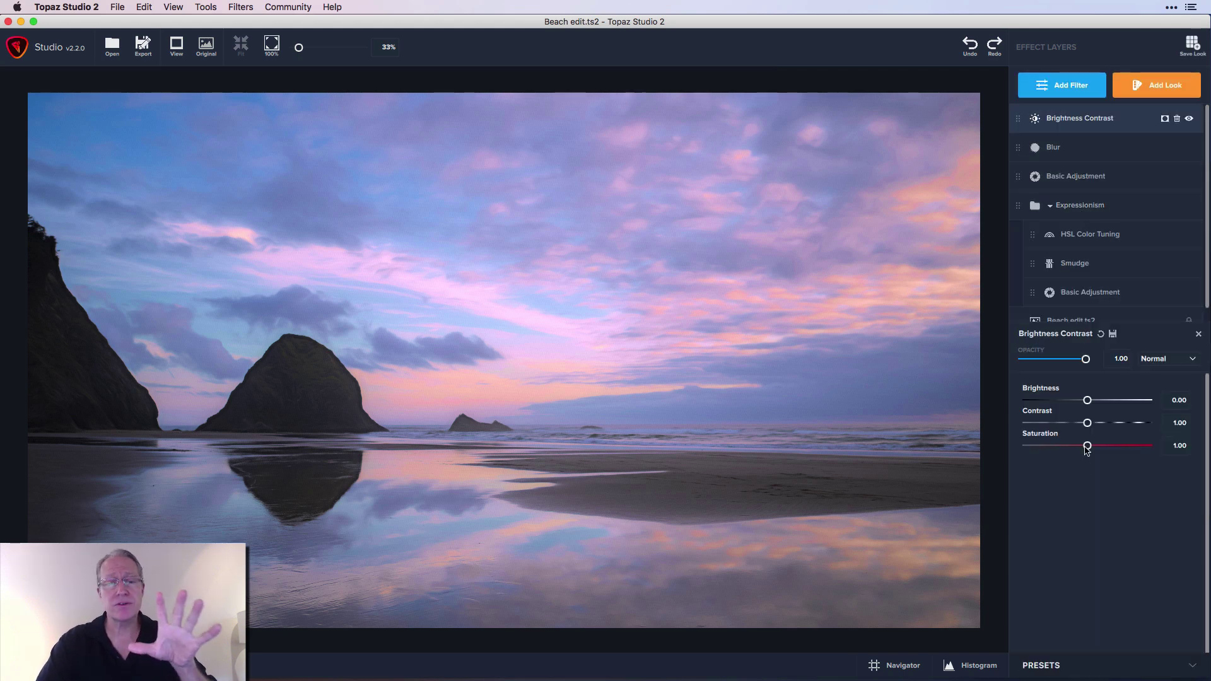
pyautogui.moveTo(1087, 423); pyautogui.dragTo(1094, 427)
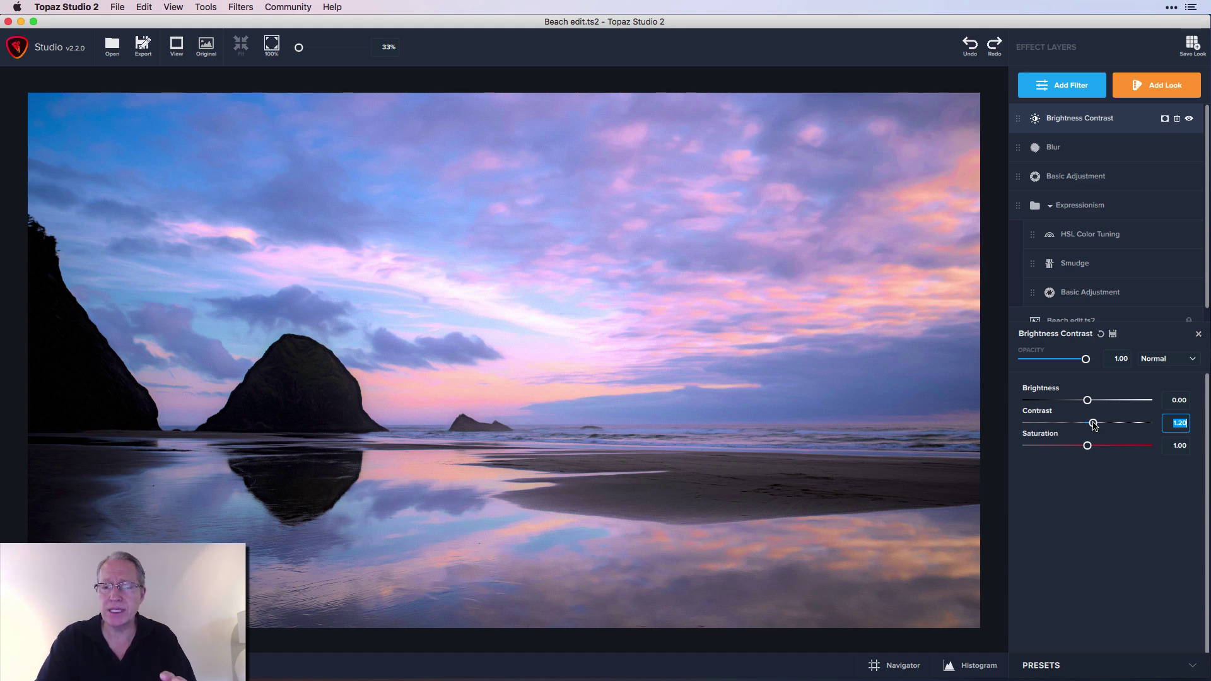
pyautogui.moveTo(1093, 427); pyautogui.dragTo(1092, 424)
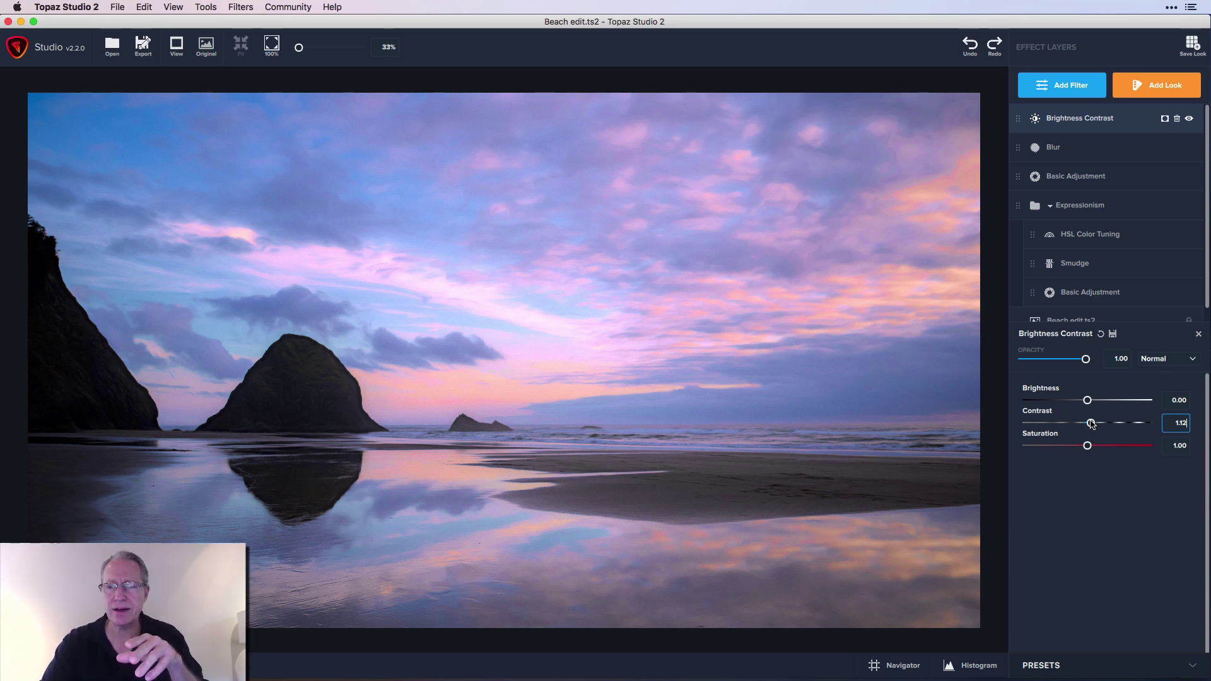
pyautogui.moveTo(1090, 424); pyautogui.dragTo(1094, 424)
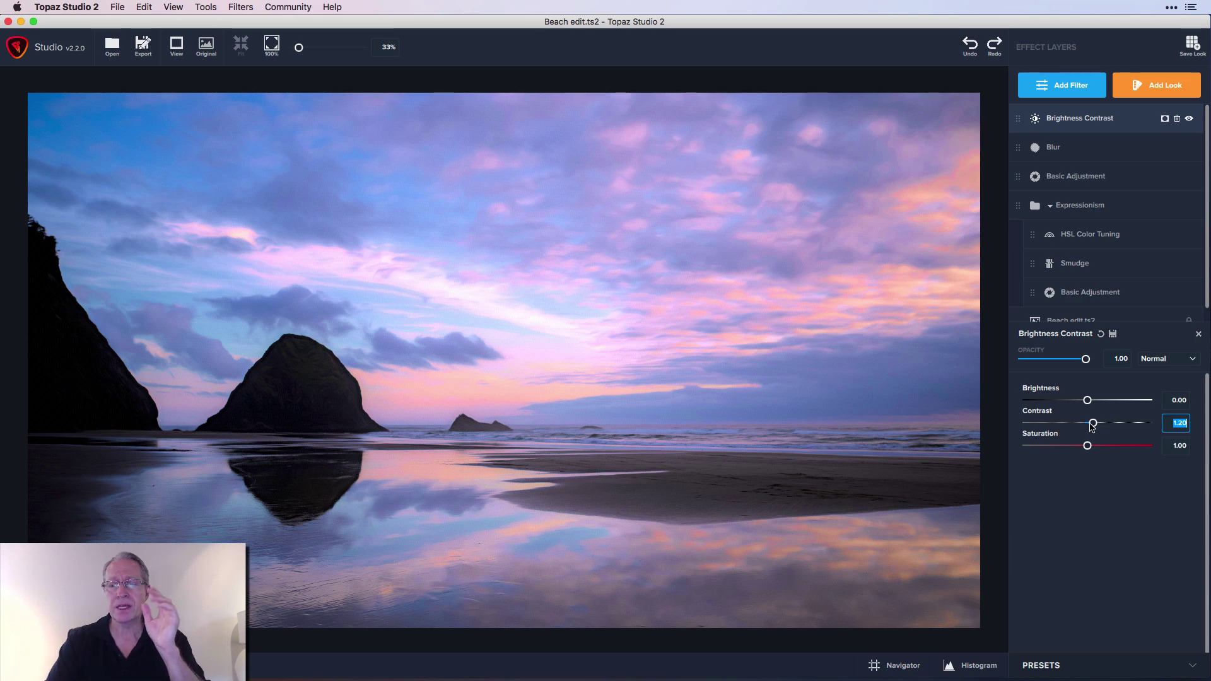
pyautogui.click(1188, 118)
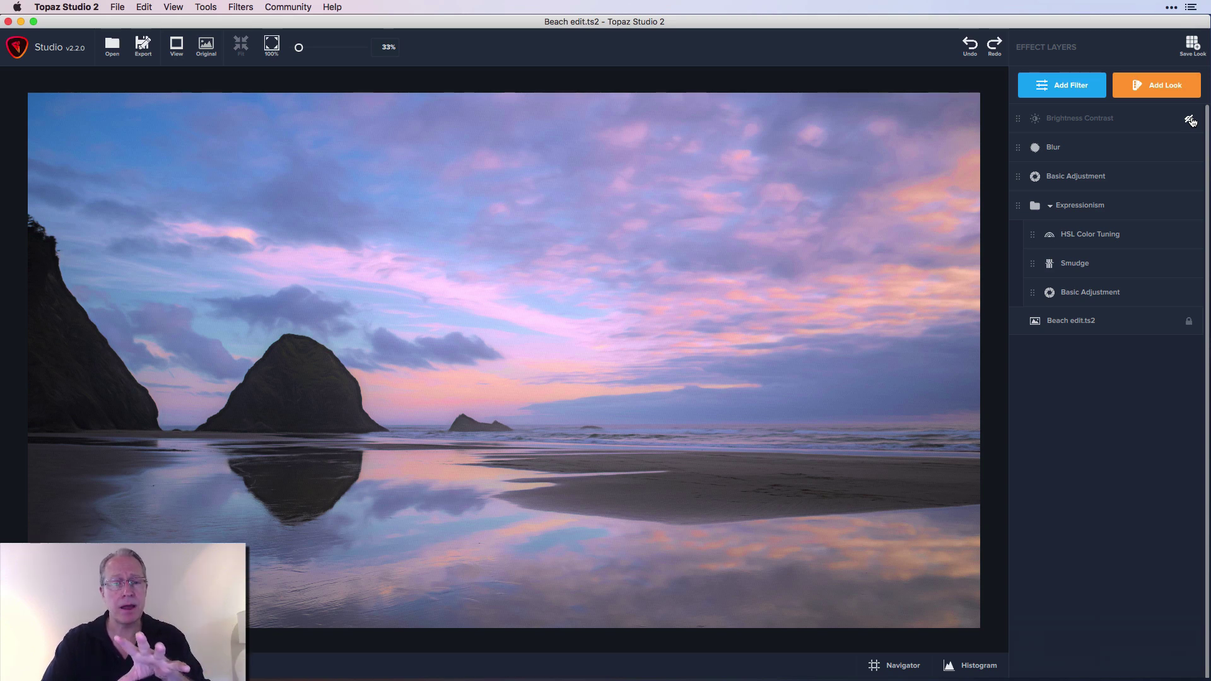
pyautogui.click(1190, 120)
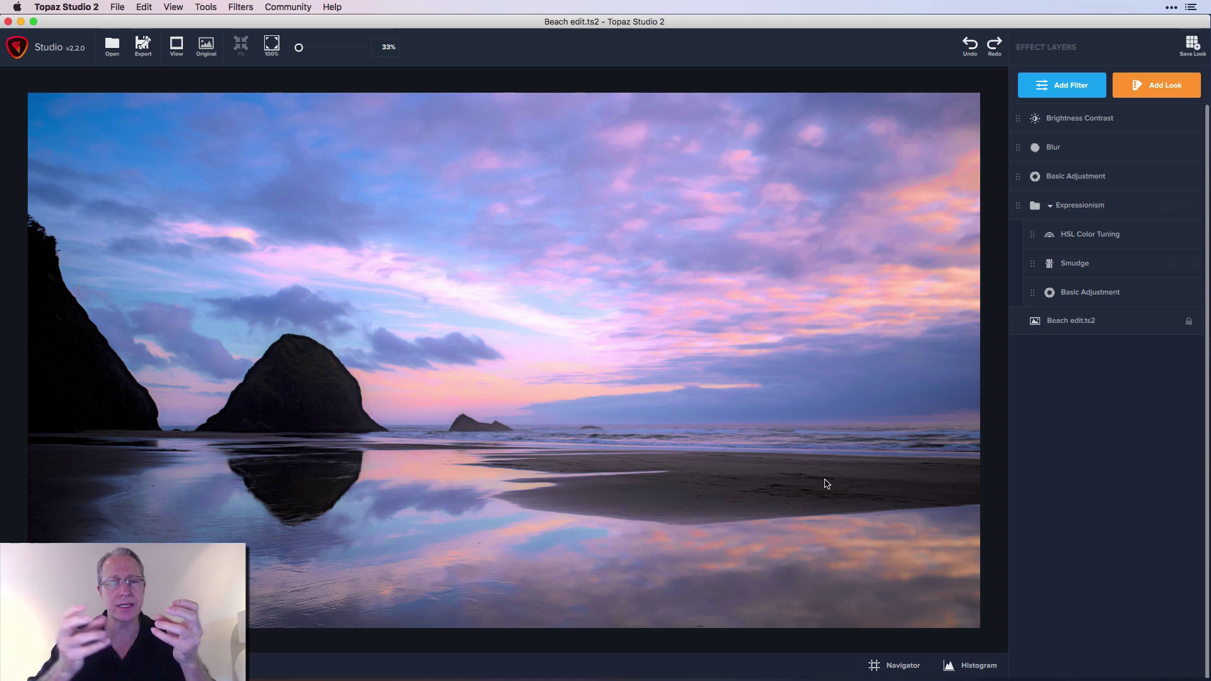
pyautogui.moveTo(1186, 120)
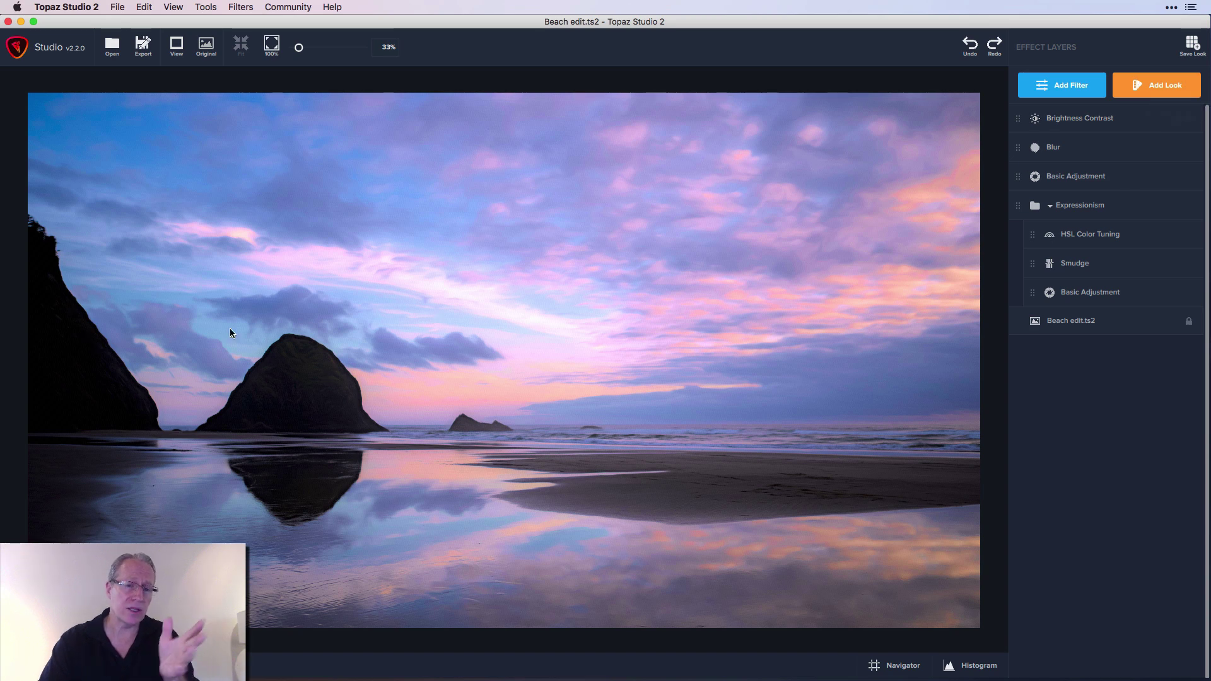
pyautogui.moveTo(1145, 159)
pyautogui.click(1189, 119)
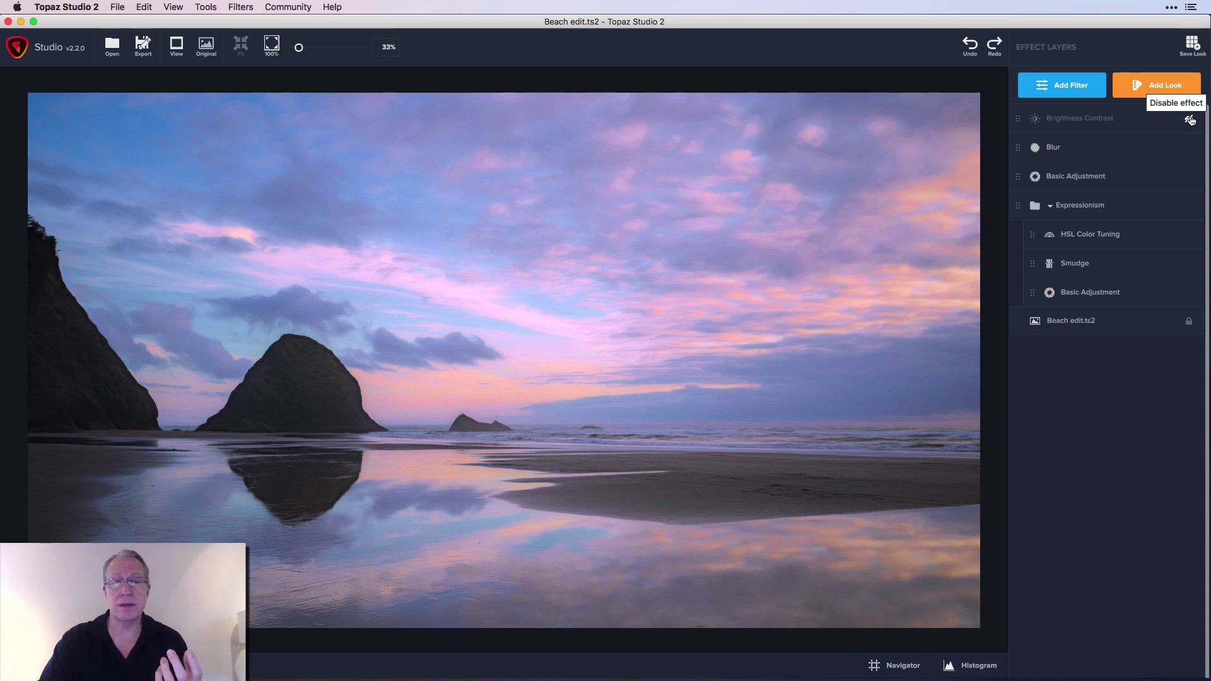
pyautogui.click(1189, 119)
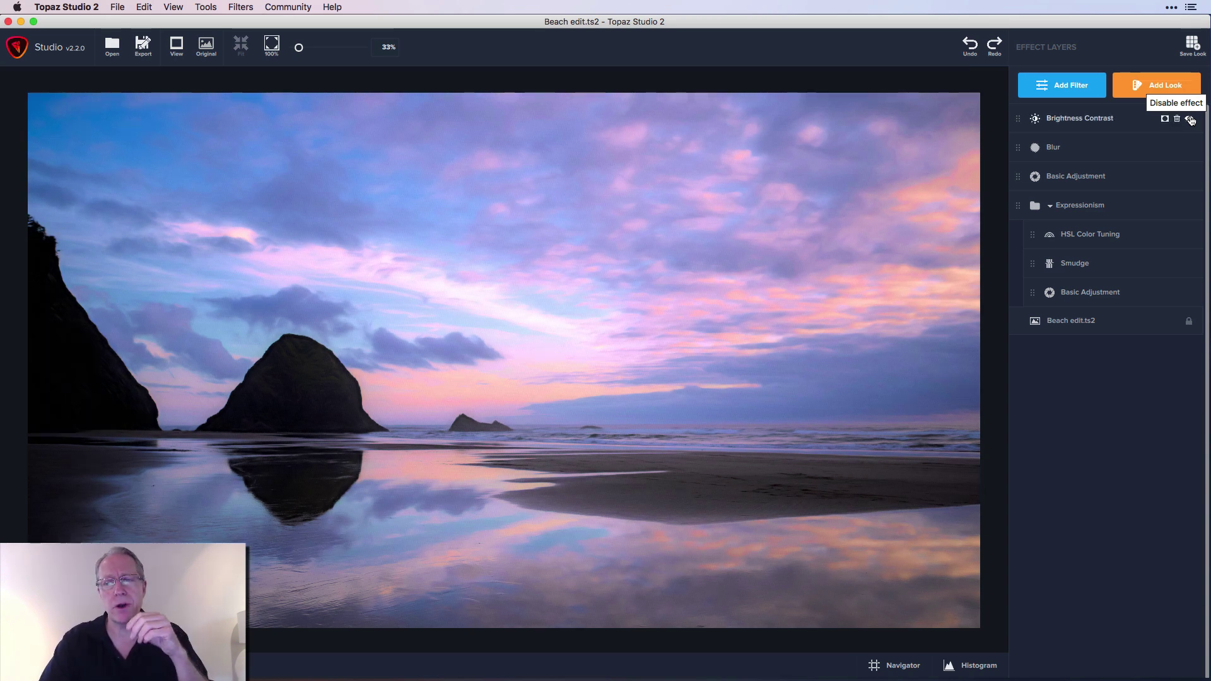
pyautogui.click(1118, 125)
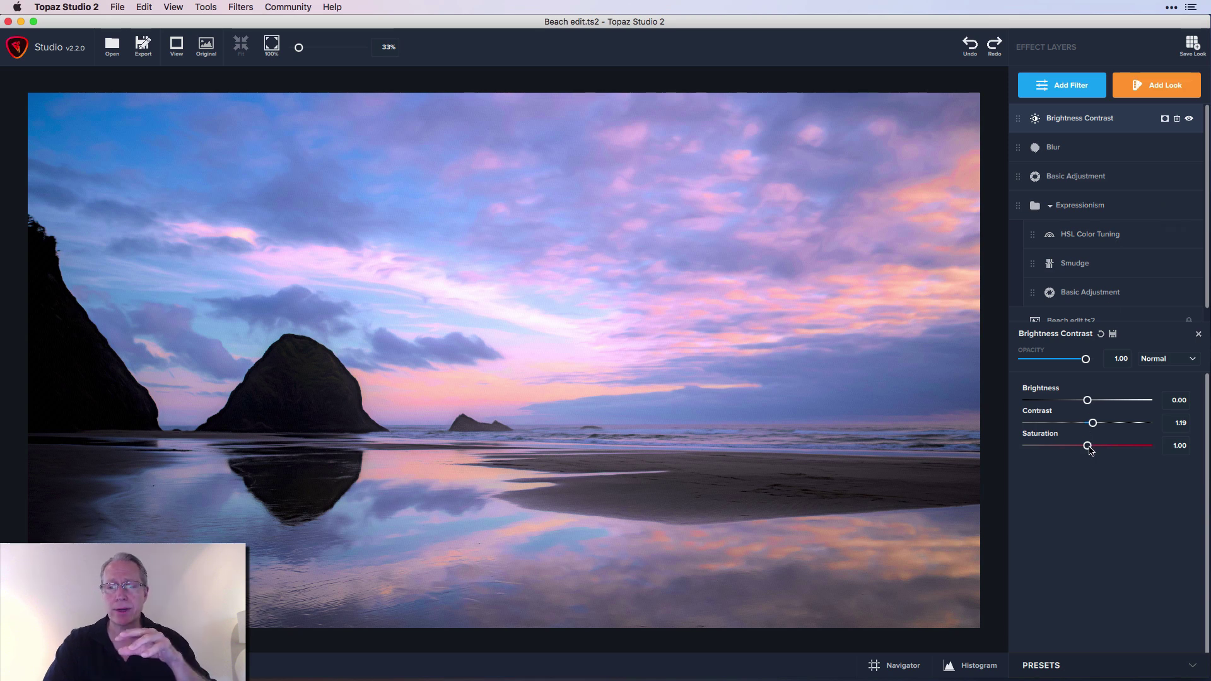
# Set the Brightness Contrast layer's Saturation to 0.90 and Opacity to about 0.80.
pyautogui.moveTo(1089, 450); pyautogui.dragTo(1084, 447)
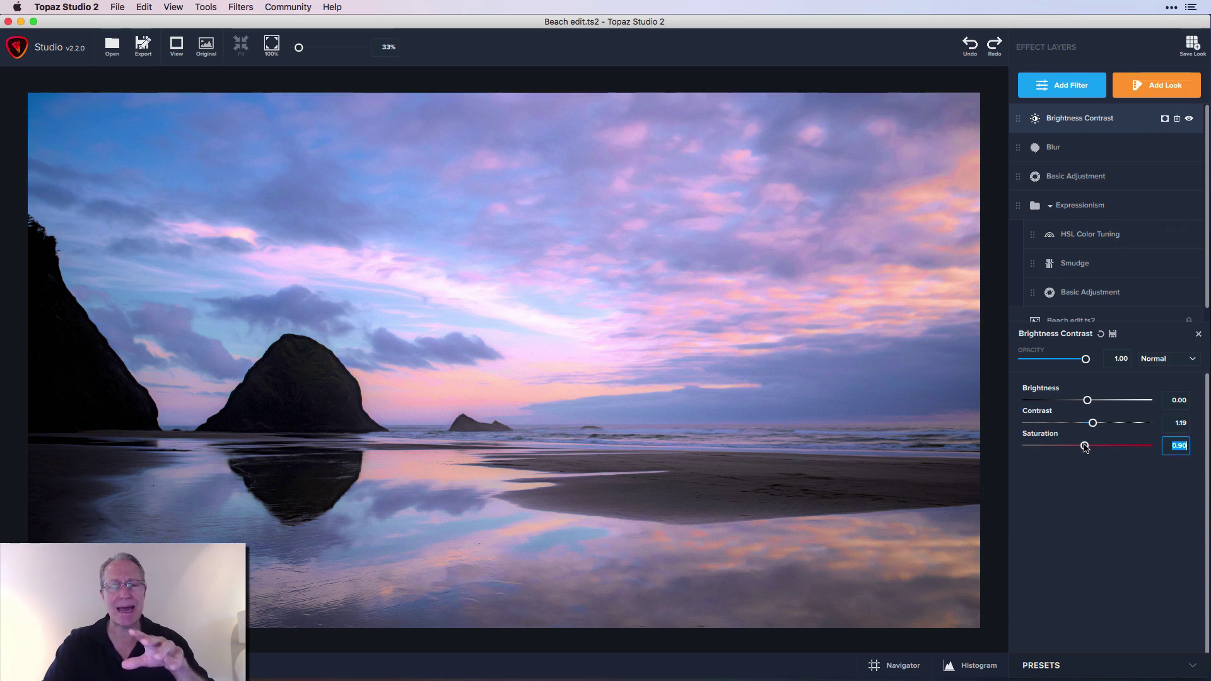
pyautogui.click(1088, 358)
pyautogui.moveTo(1088, 360); pyautogui.dragTo(1073, 360)
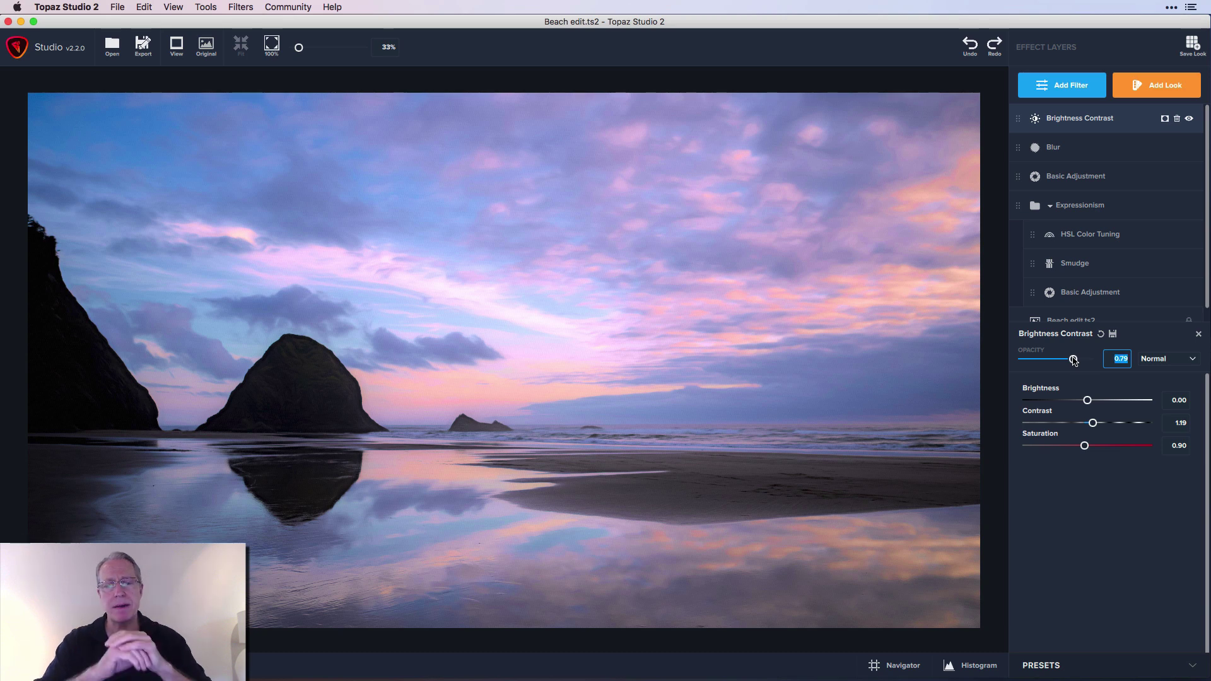
# Toggle the Brightness Contrast layer off and on twice to compare the effect.
pyautogui.click(1190, 119)
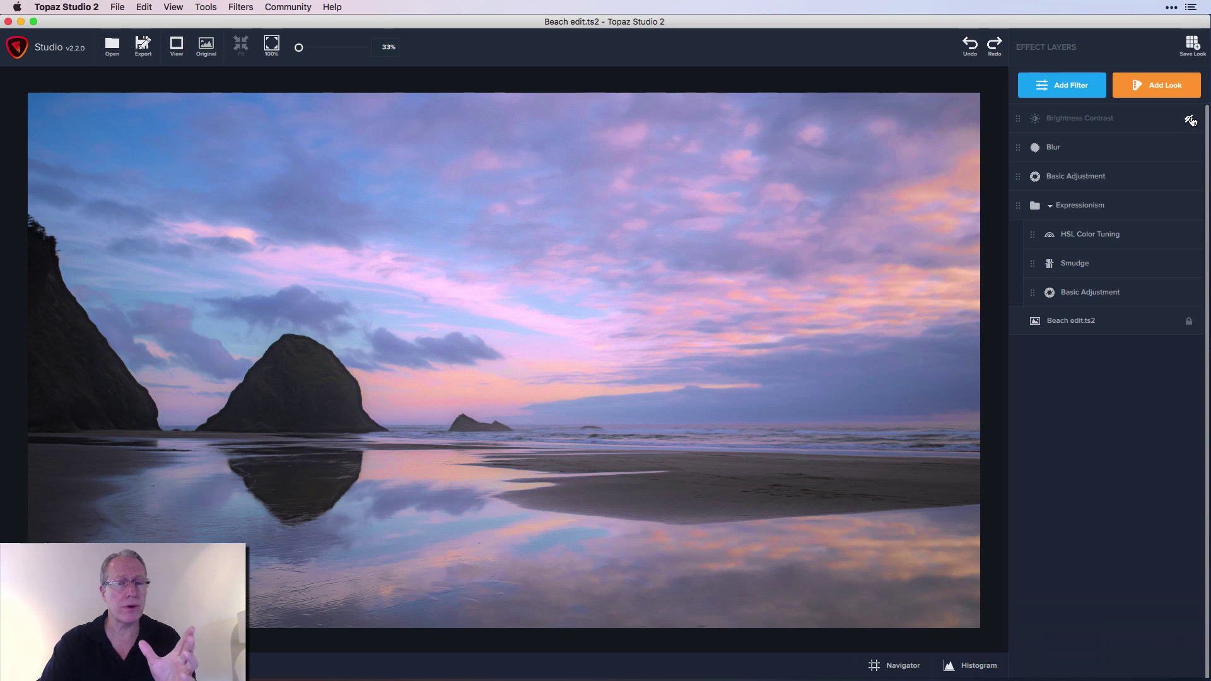
pyautogui.click(1189, 120)
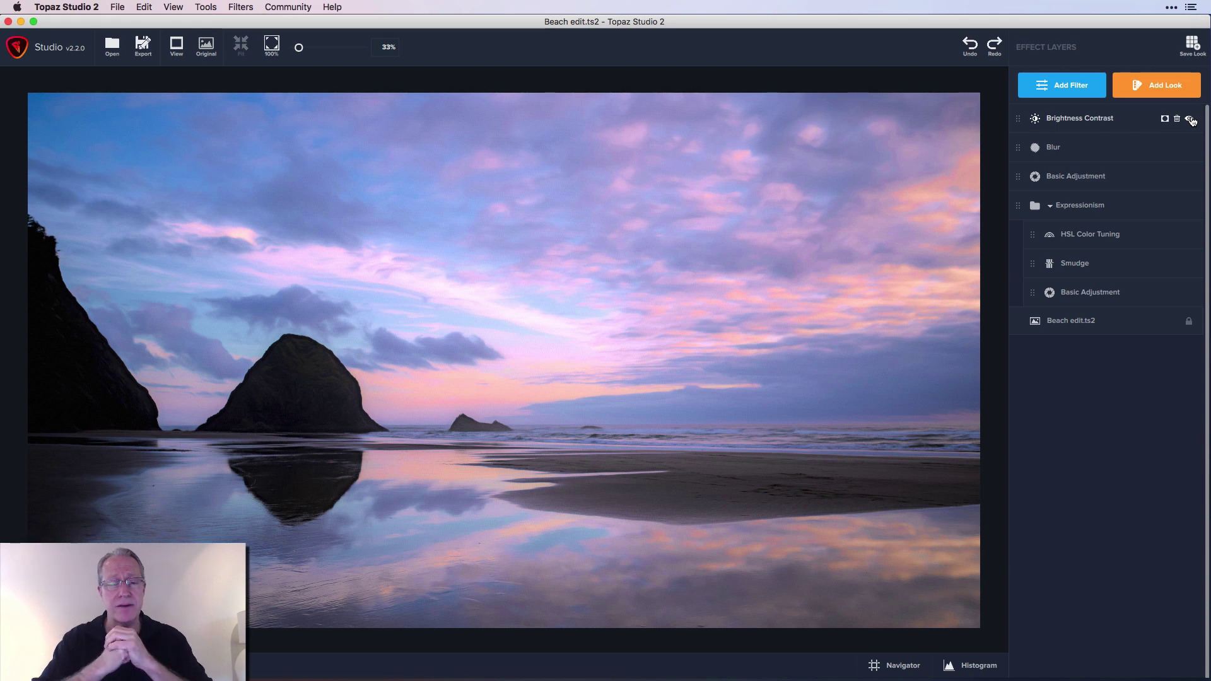
pyautogui.click(1190, 119)
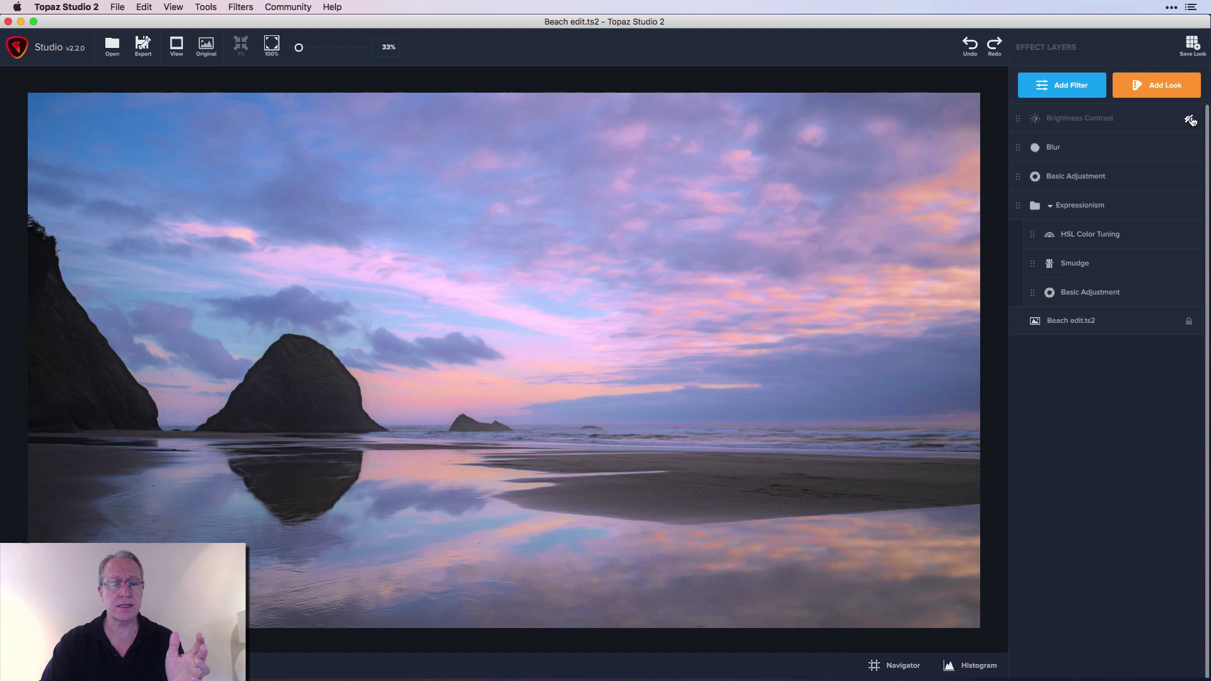
pyautogui.click(1190, 119)
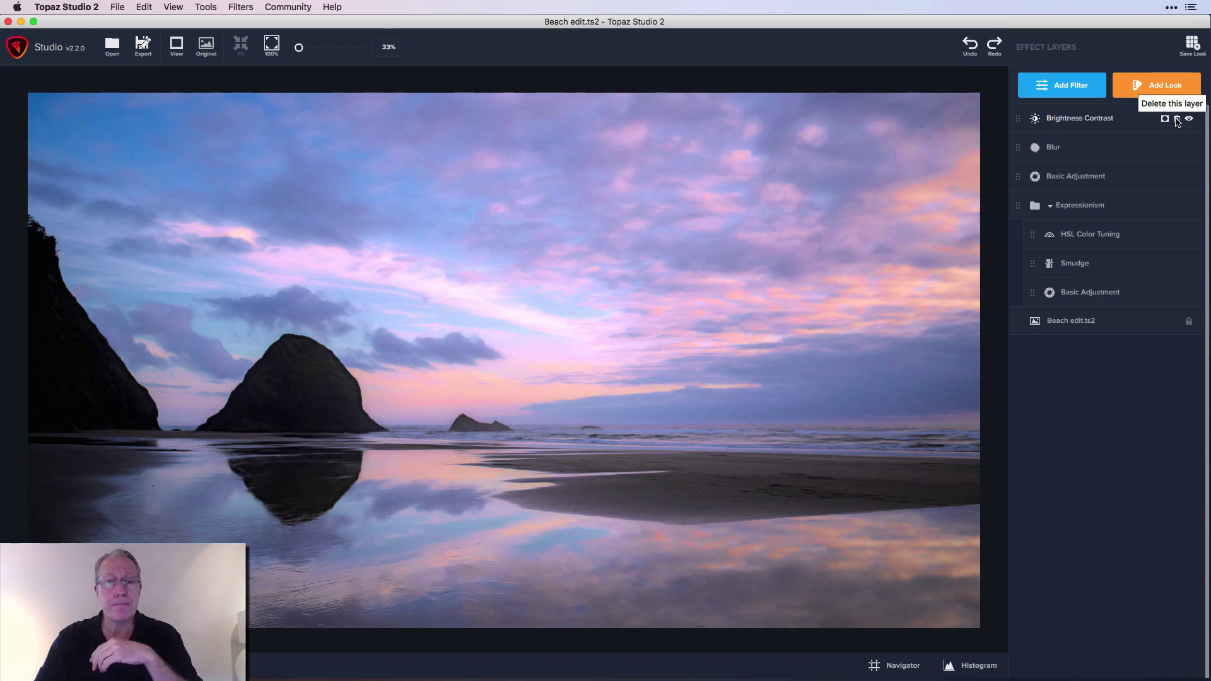
# Add a Dual Tone layer and tint its highlights pink: Highlight Color 0.32, Highlight Hue 0.02.
pyautogui.click(1091, 88)
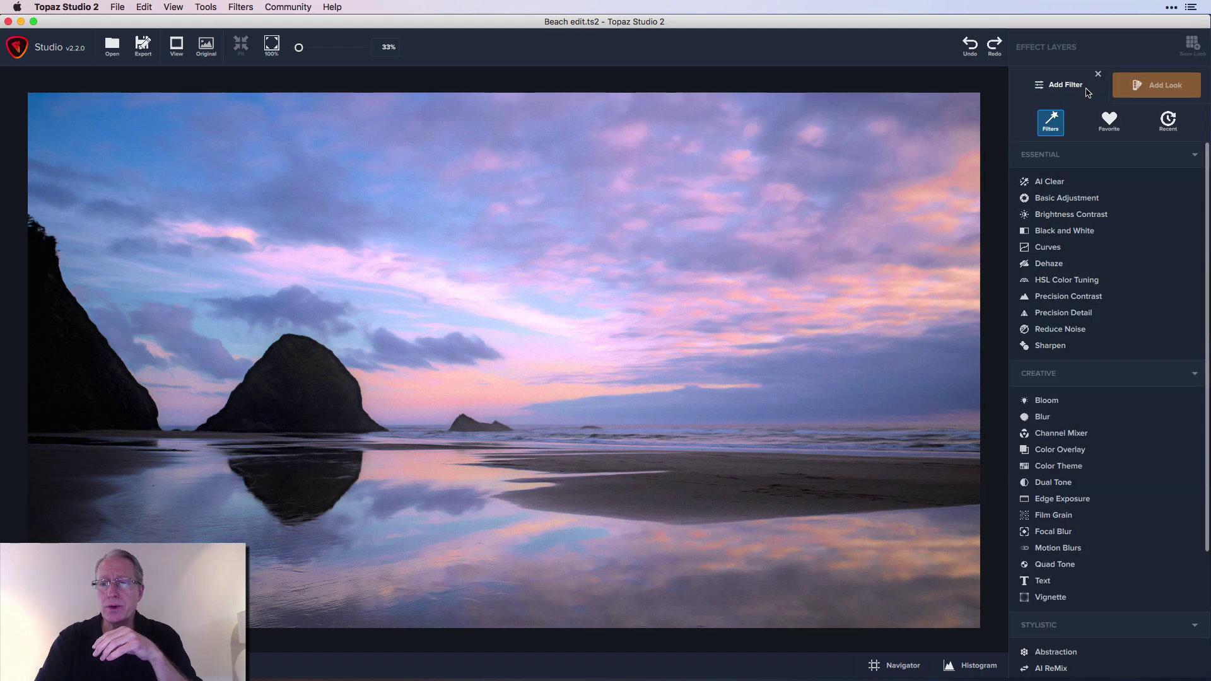
pyautogui.click(1058, 485)
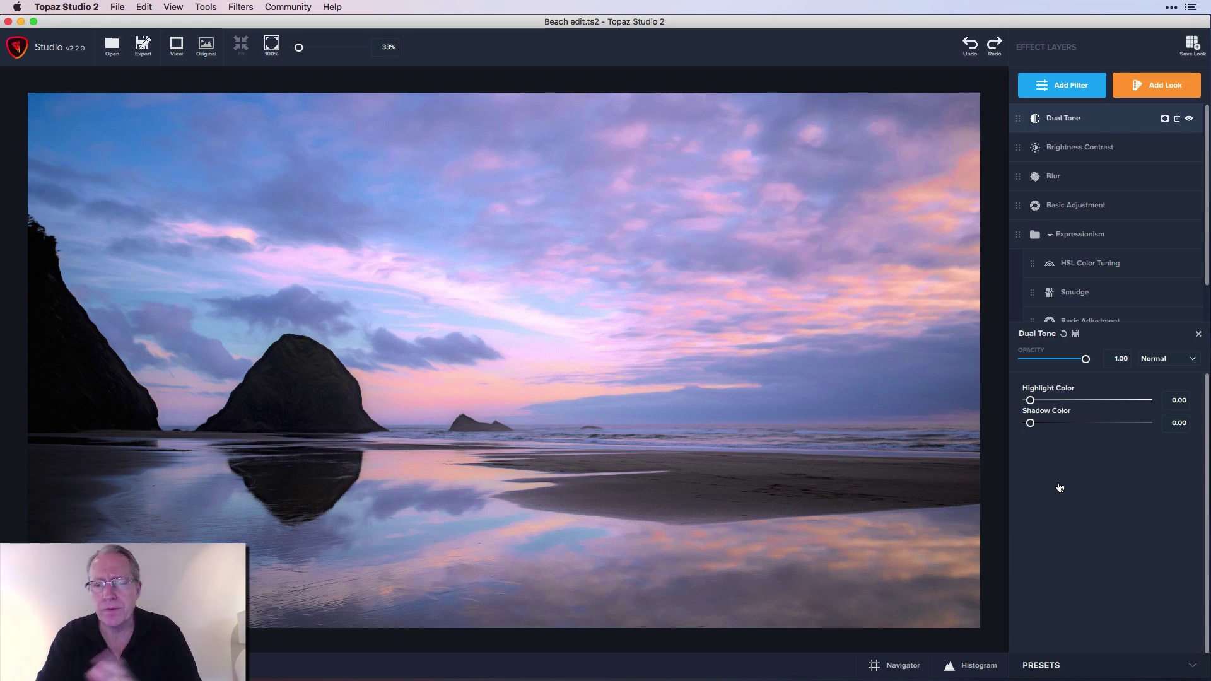
pyautogui.moveTo(1030, 400); pyautogui.dragTo(1069, 405)
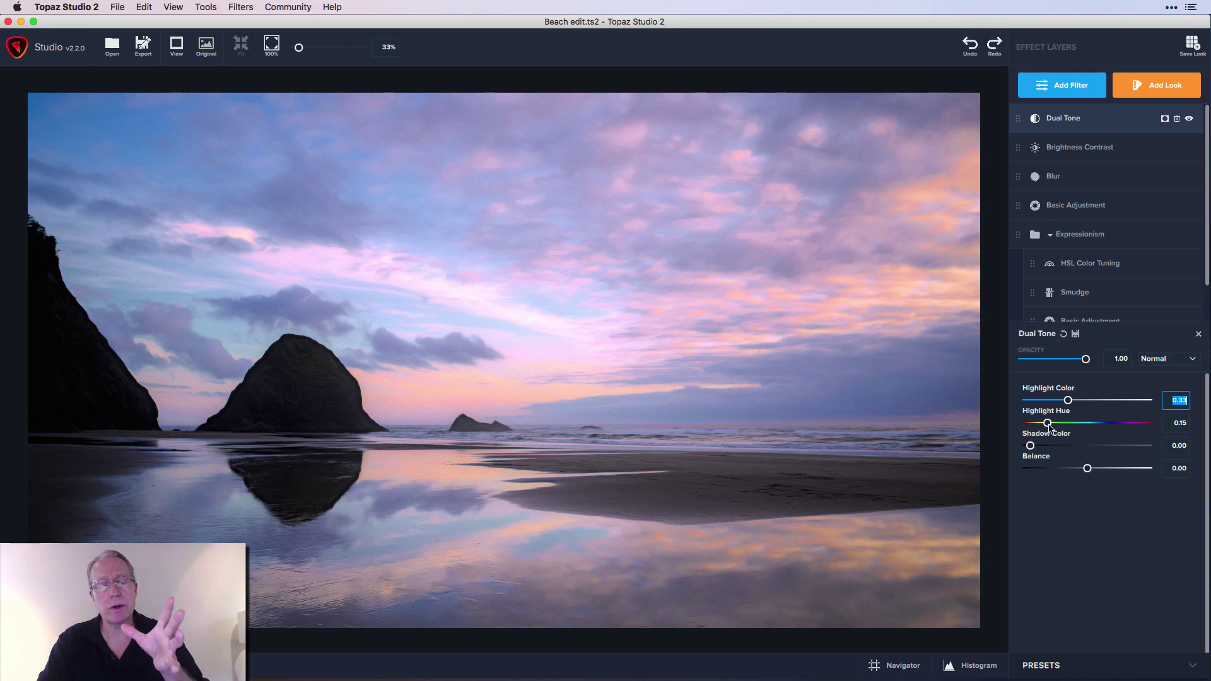
pyautogui.moveTo(1048, 424)
pyautogui.mouseDown()
pyautogui.moveTo(1121, 435)
pyautogui.moveTo(1065, 437)
pyautogui.mouseUp()
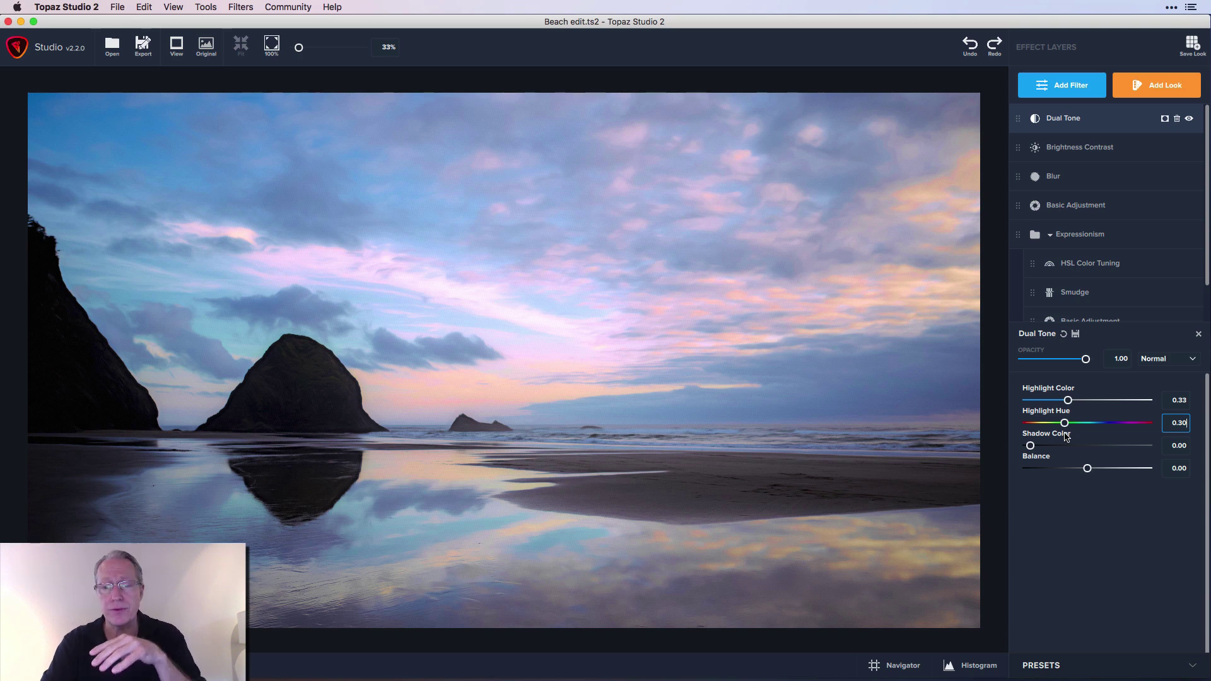
pyautogui.moveTo(1066, 437); pyautogui.dragTo(1033, 434)
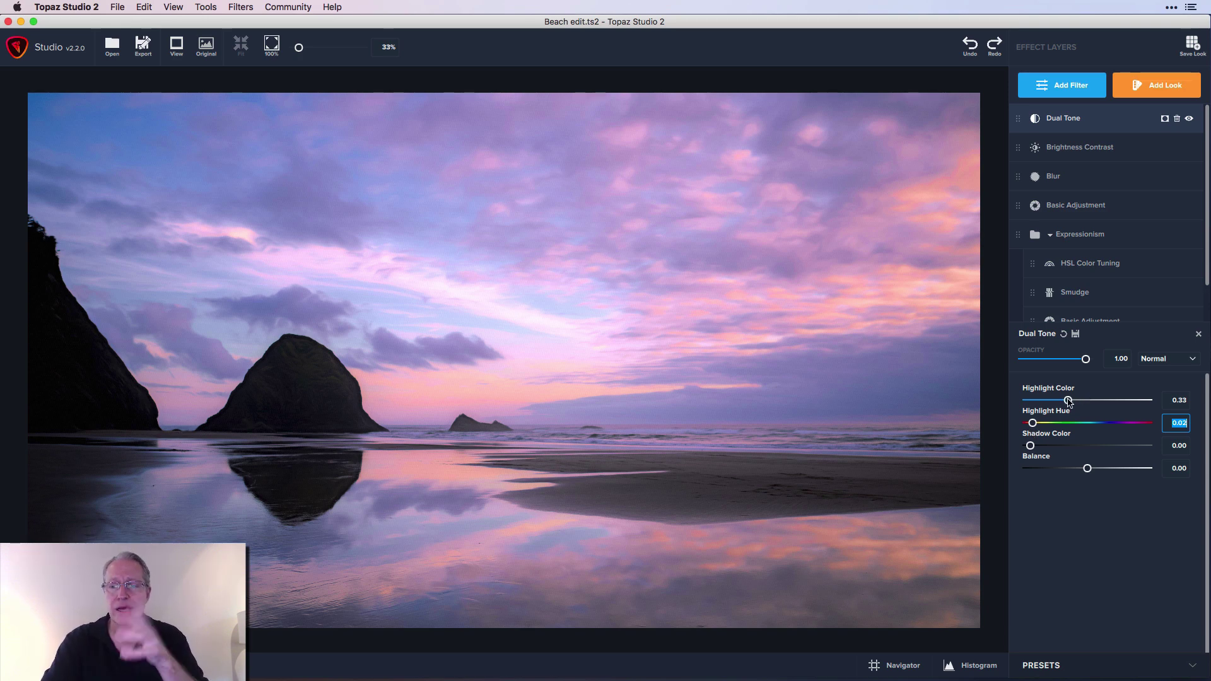
pyautogui.moveTo(1067, 402)
pyautogui.mouseDown()
pyautogui.moveTo(1019, 401)
pyautogui.moveTo(1068, 404)
pyautogui.mouseUp()
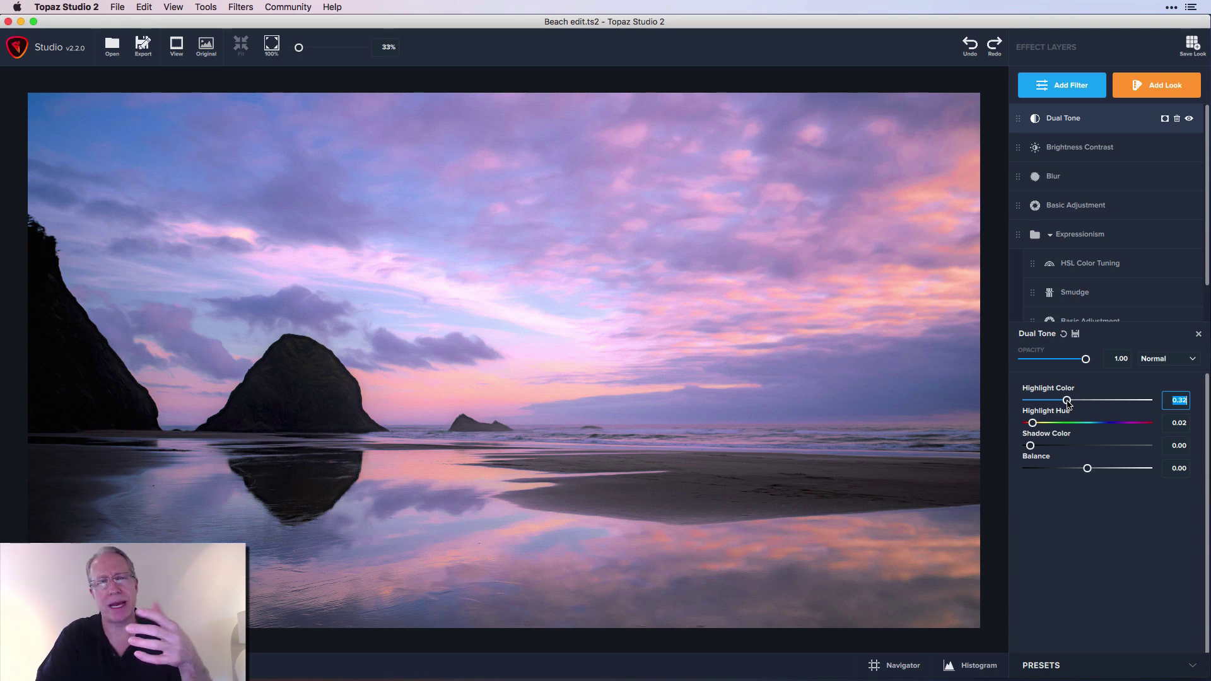
# Set Dual Tone Shadow Color 0.29 and Shadow Hue 0.70, then hide and reshow the layer to compare.
pyautogui.moveTo(1030, 445); pyautogui.dragTo(1111, 472)
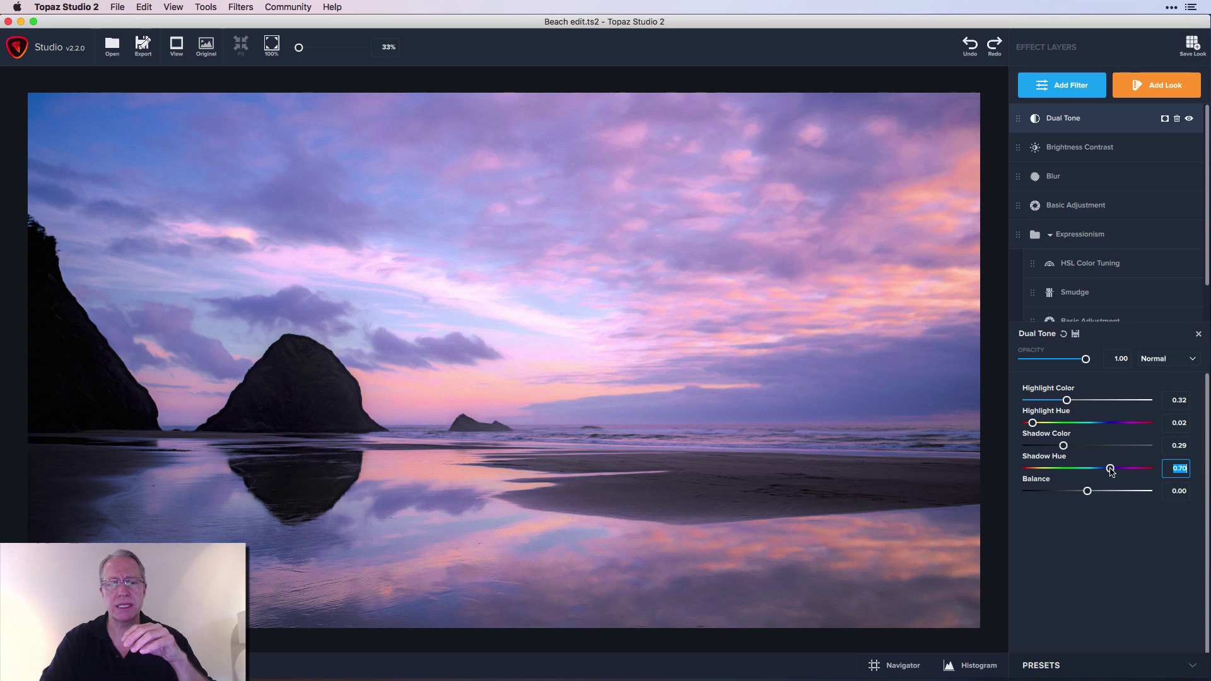
pyautogui.click(1190, 120)
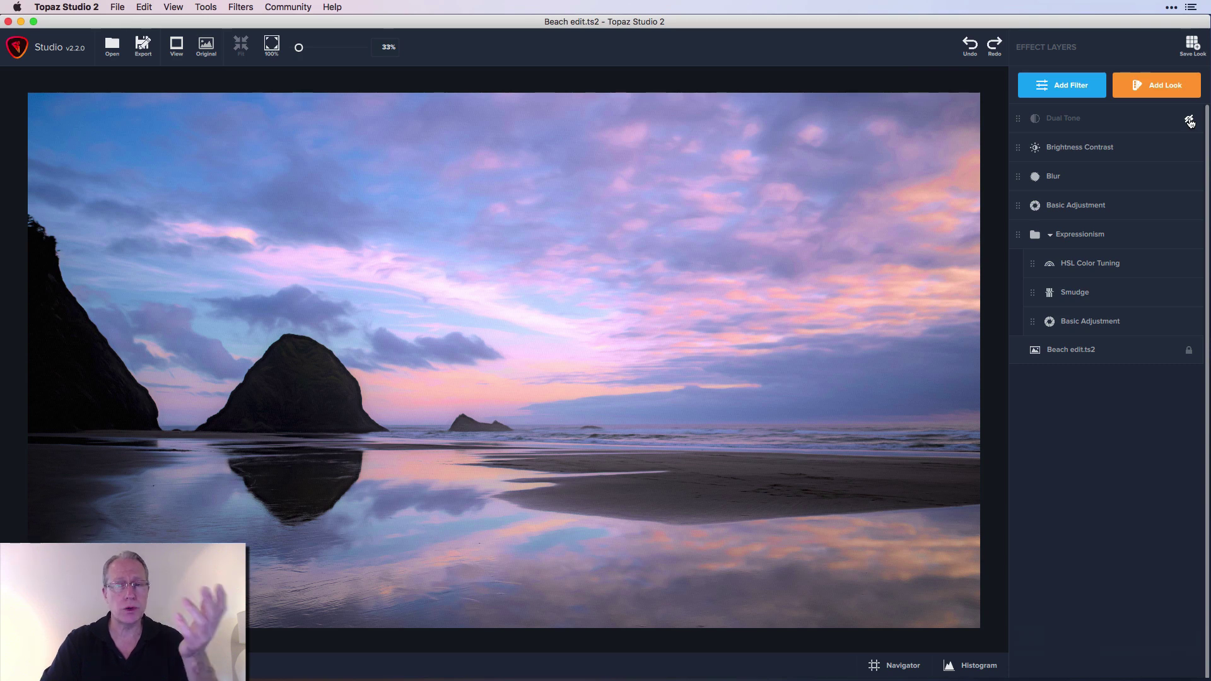
pyautogui.click(1190, 120)
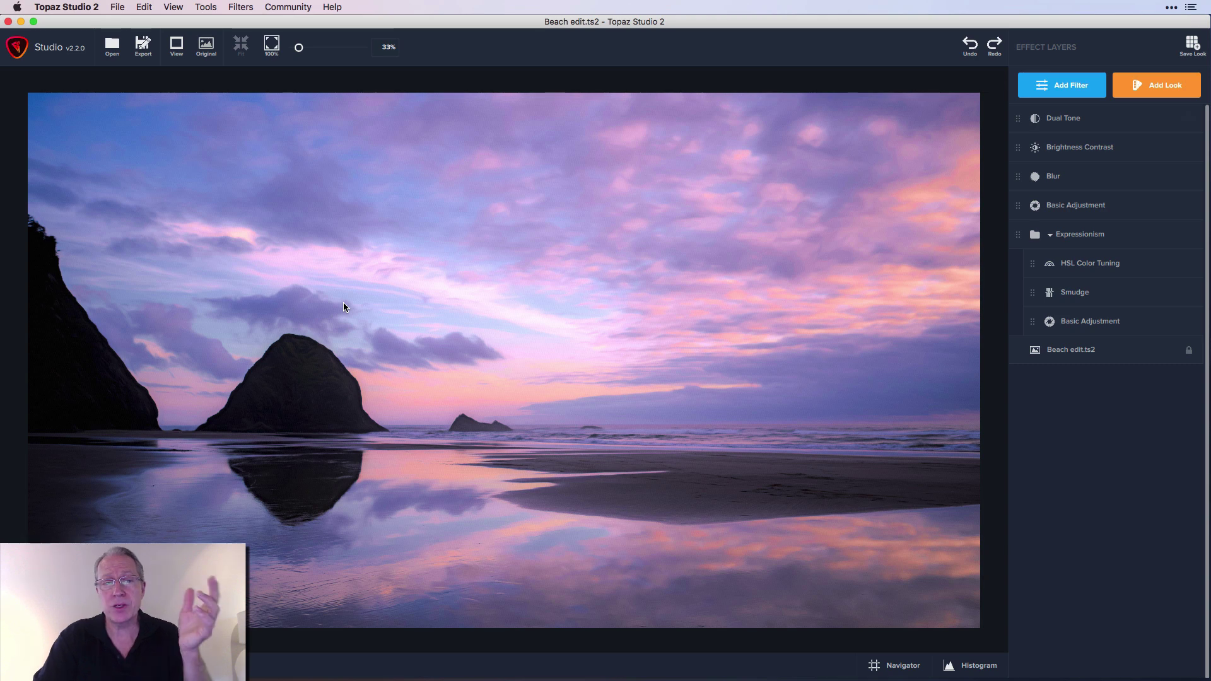
pyautogui.click(206, 45)
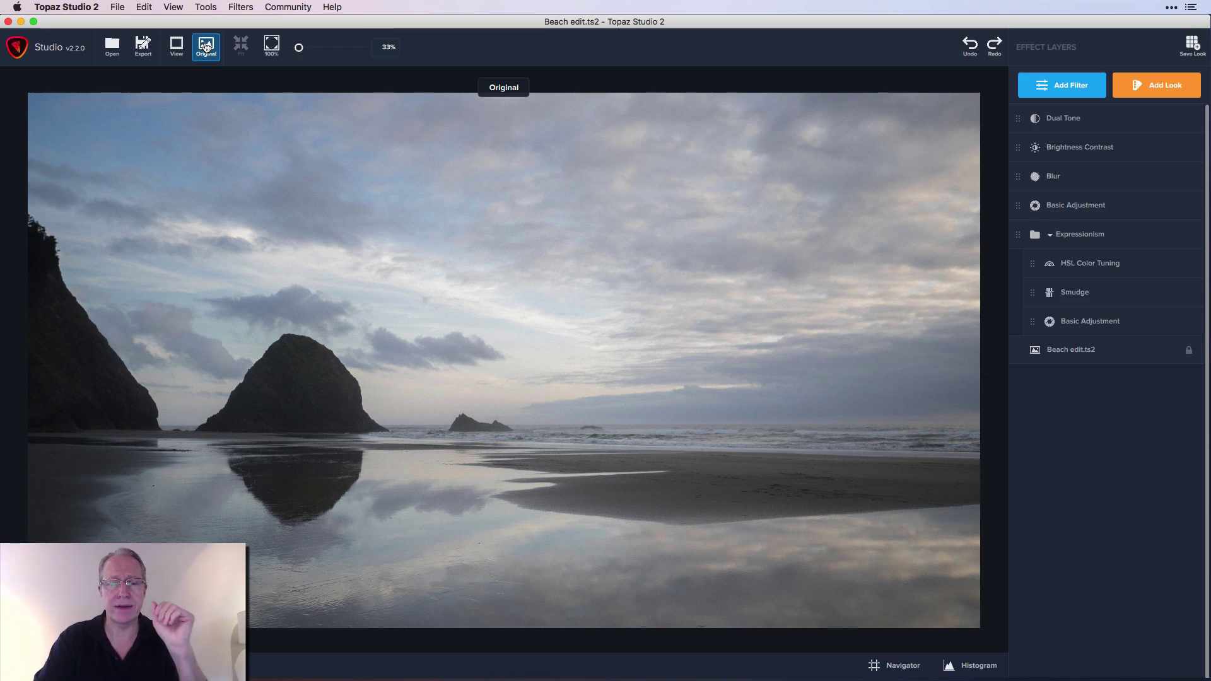
pyautogui.click(206, 46)
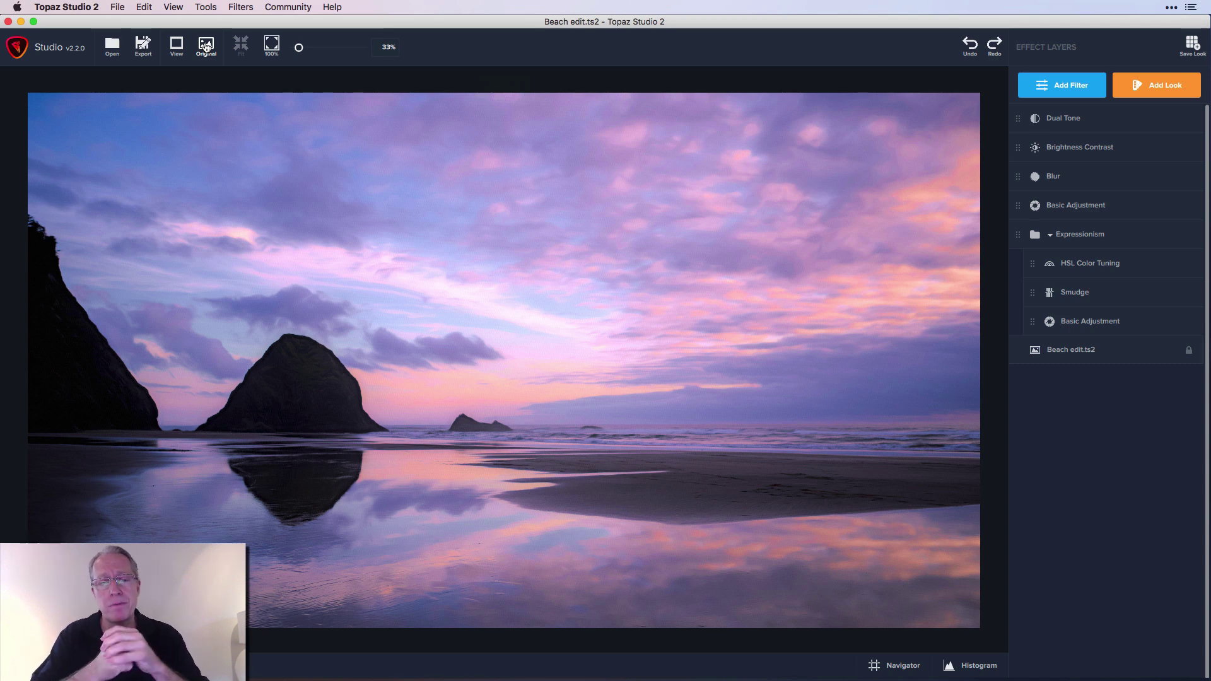
pyautogui.click(205, 48)
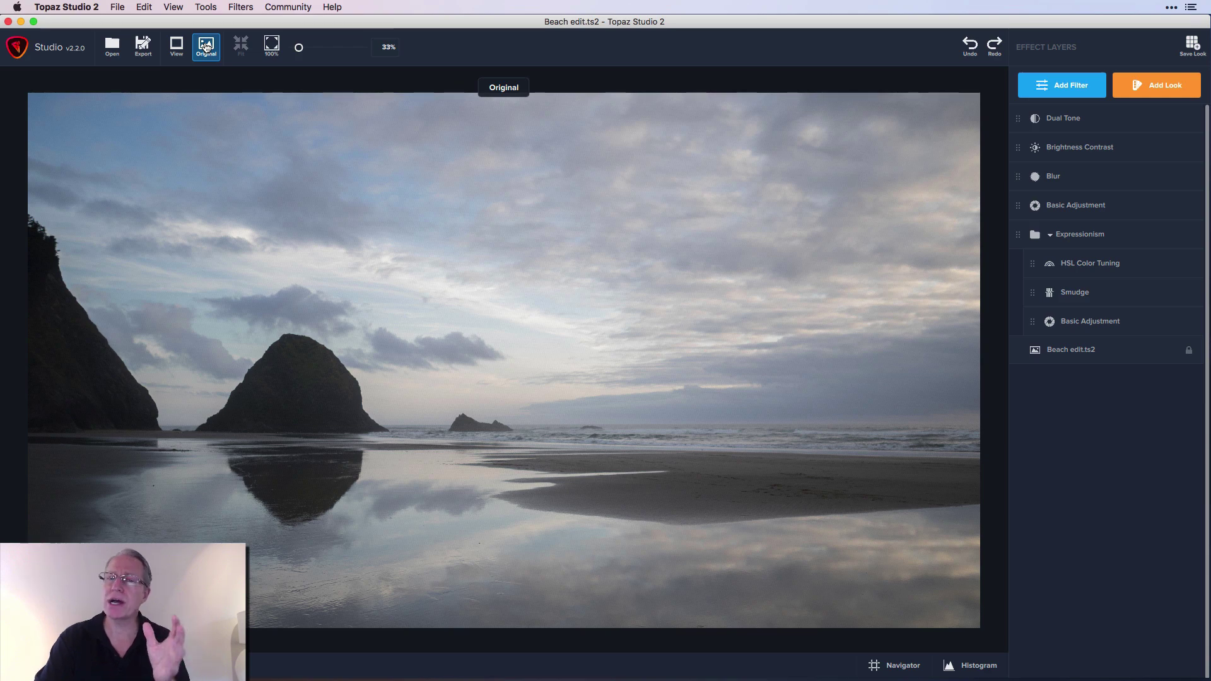
pyautogui.click(206, 48)
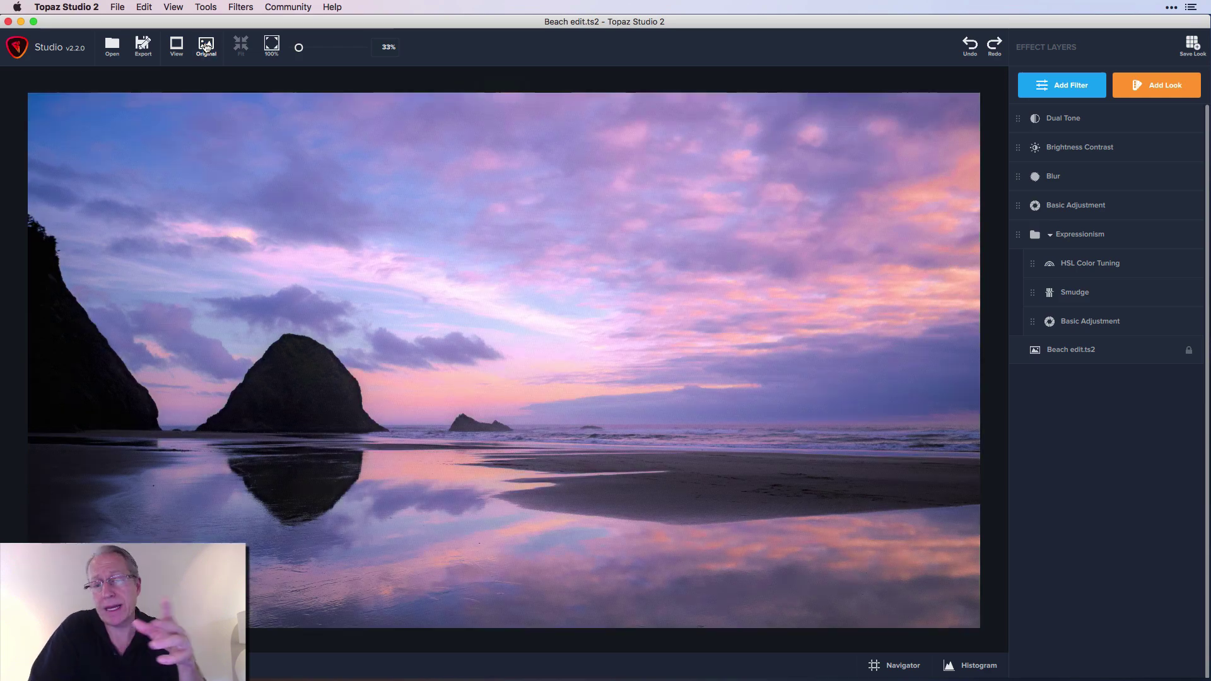